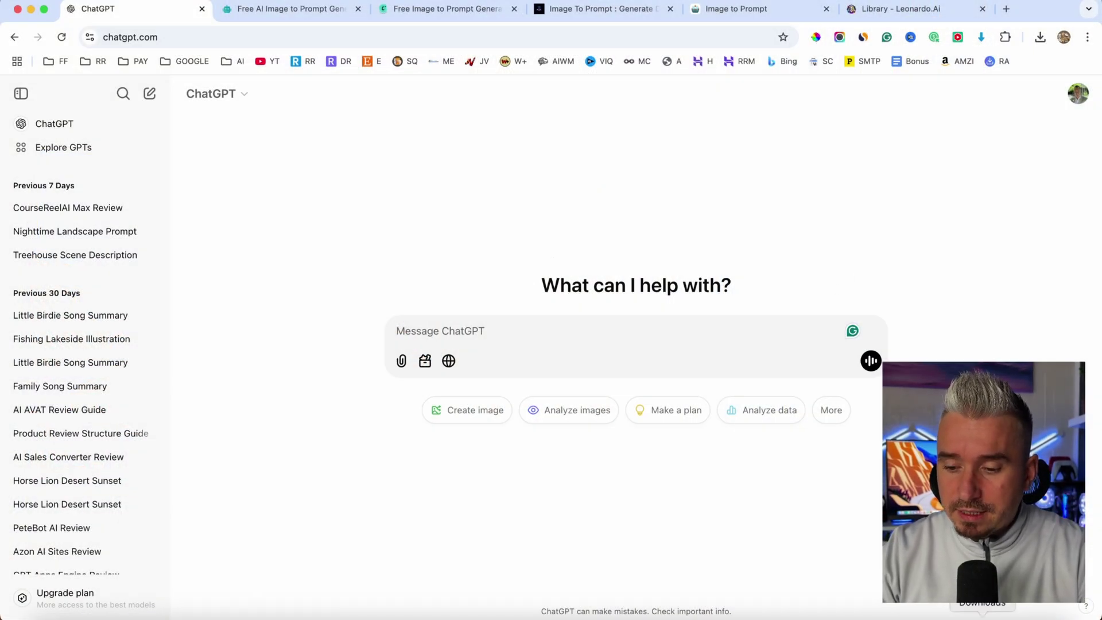
# Open the Downloads folder and preview the digital-cat-hd-8k-wallpaper image, then close the preview.
pyautogui.click(982, 616)
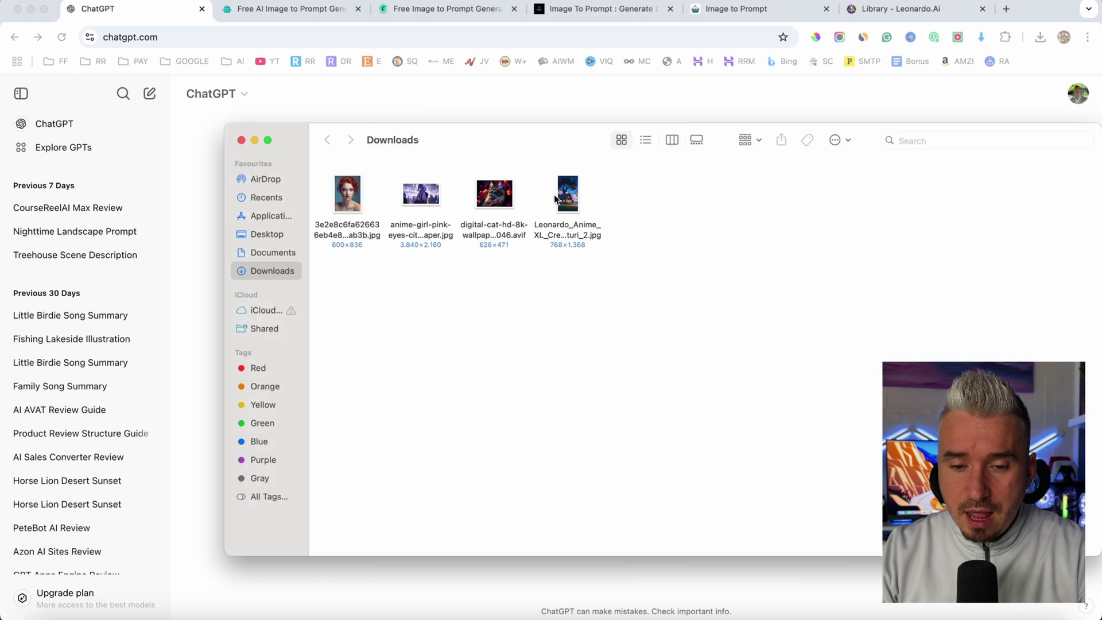
pyautogui.click(494, 230)
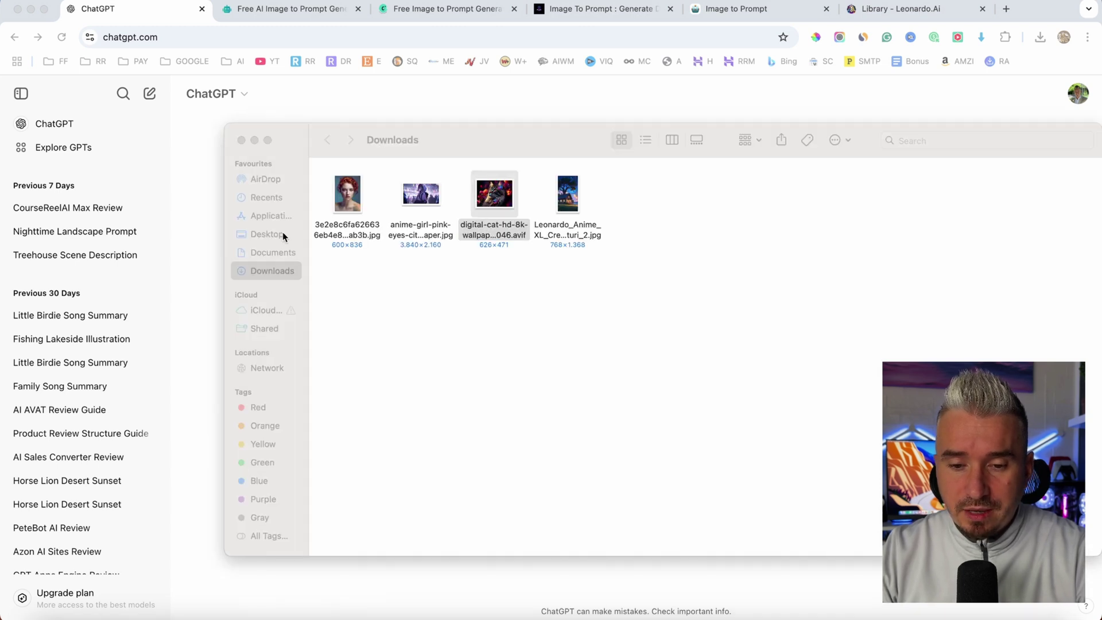
pyautogui.press('super+o')
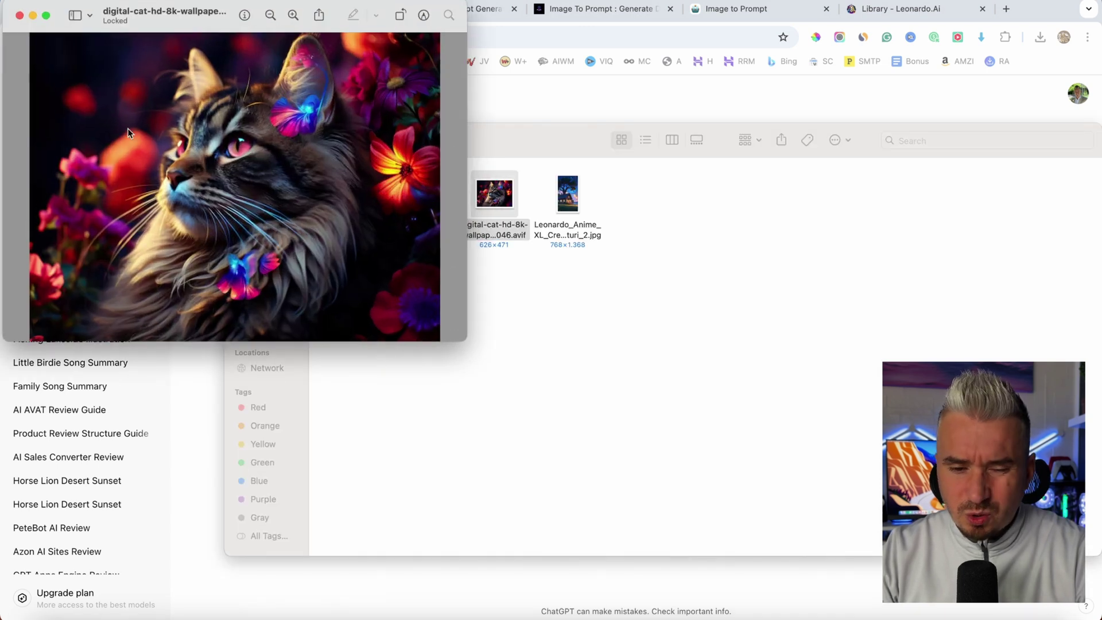
pyautogui.click(20, 17)
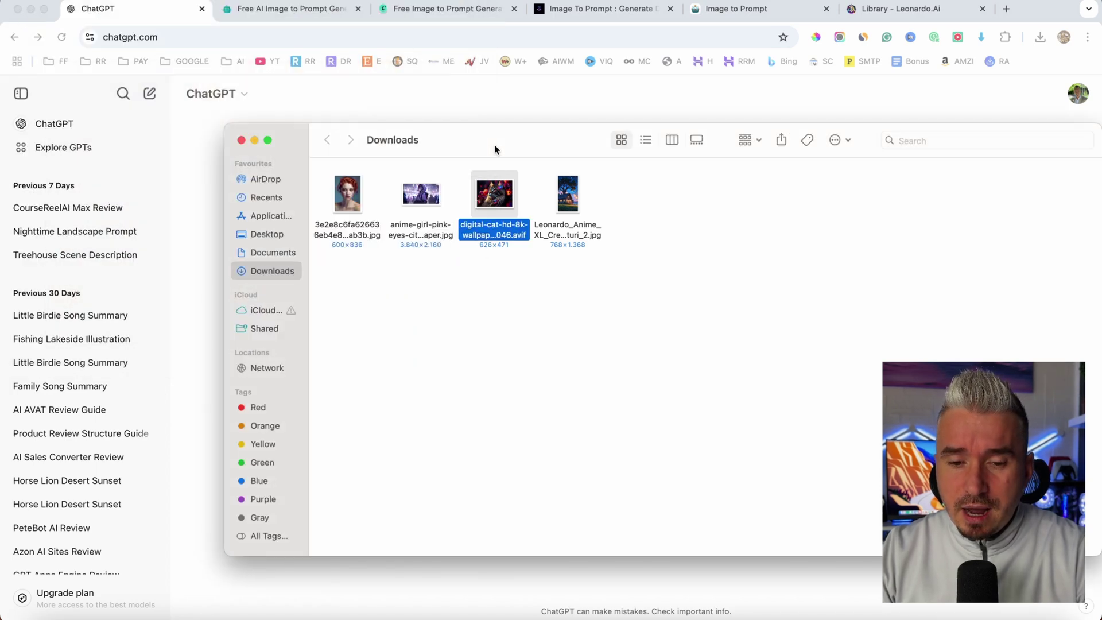
# Send ChatGPT the describe-as-prompt request with the digital cat AVIF image attached.
pyautogui.click(453, 102)
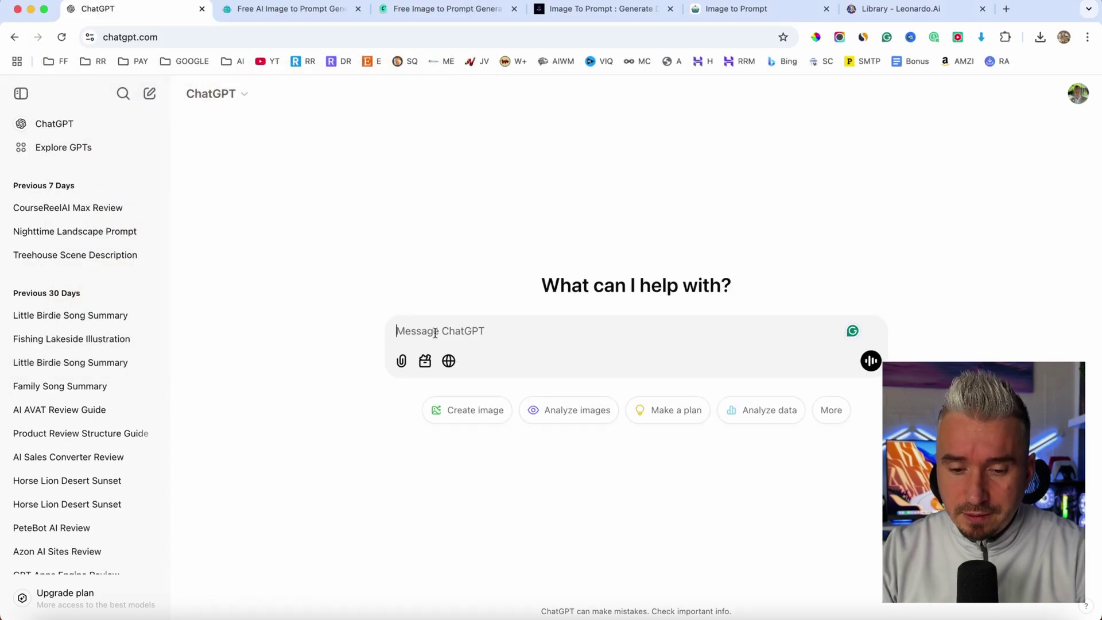
pyautogui.write('whats in the image below? describe it as a prompt for an ai image generator')
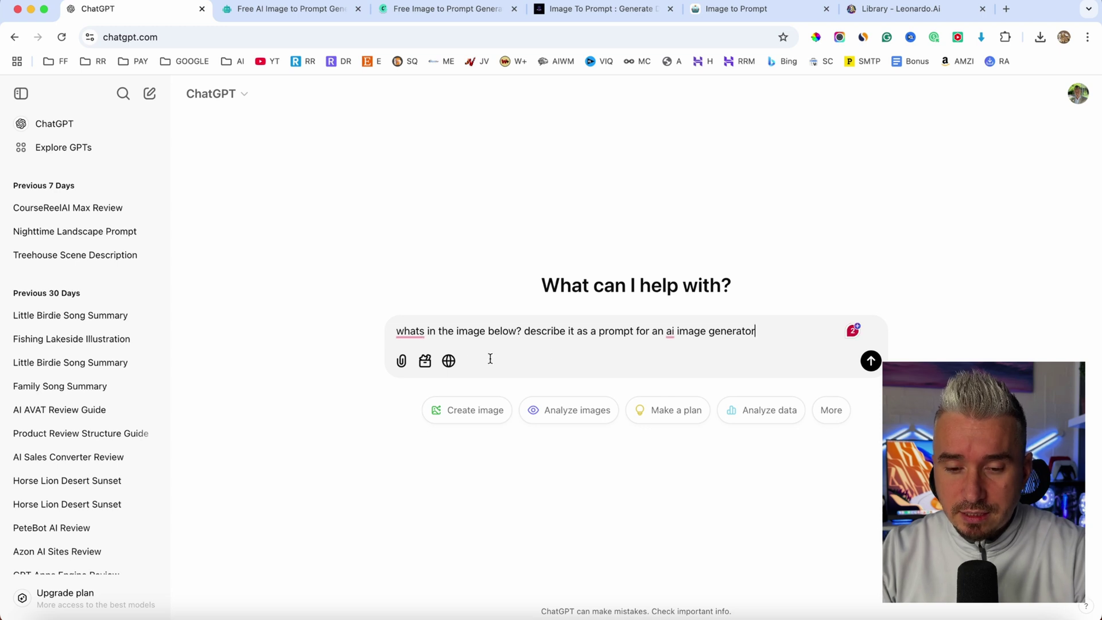
pyautogui.click(401, 360)
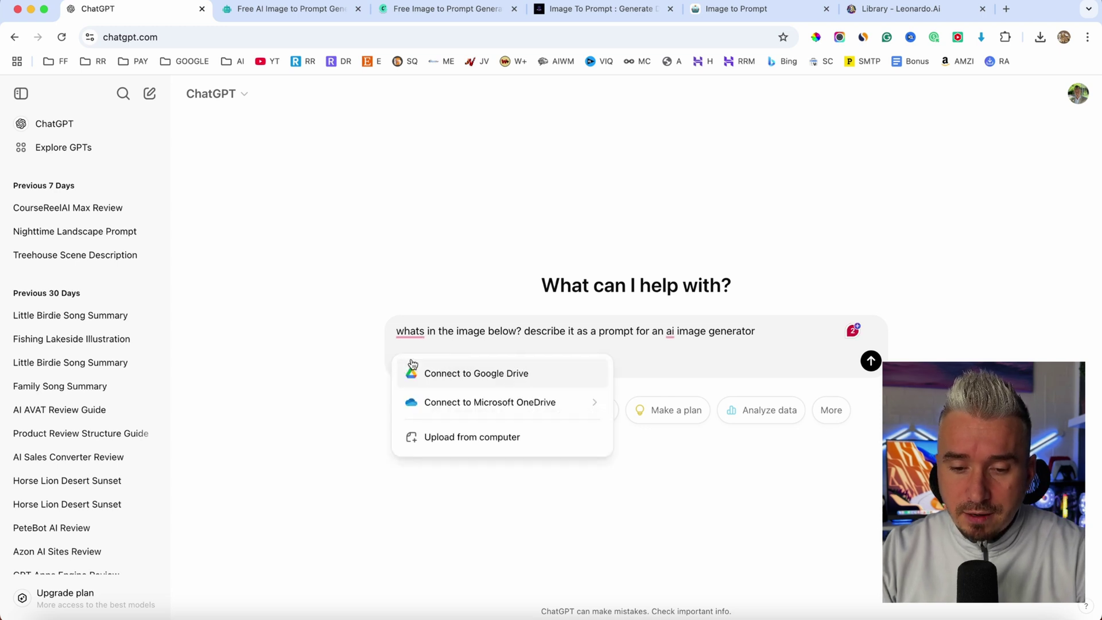
pyautogui.click(462, 437)
pyautogui.click(503, 242)
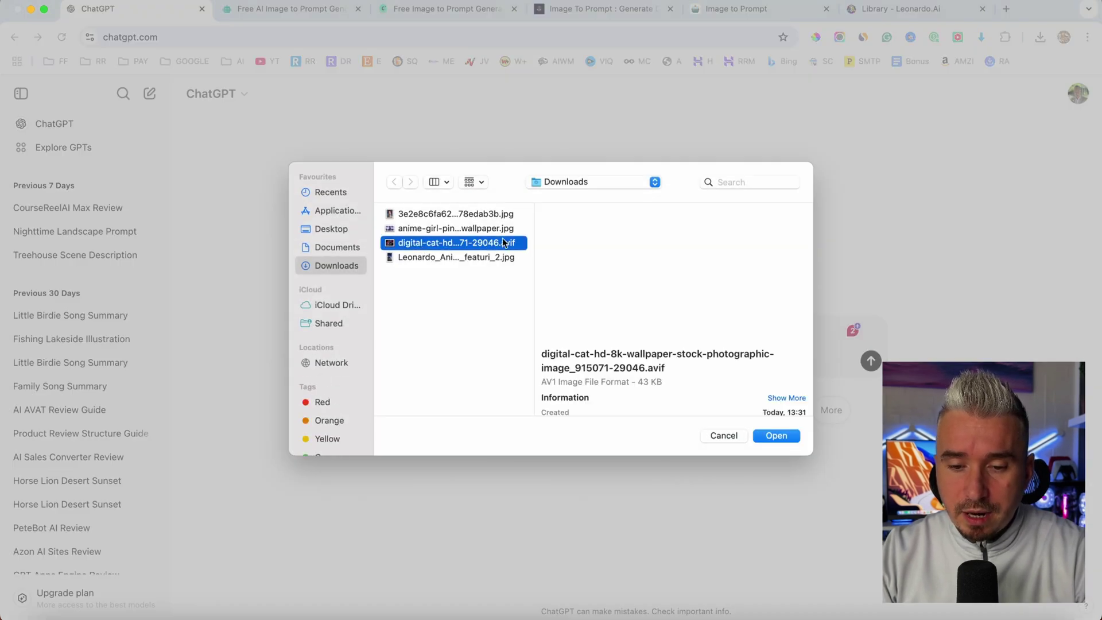
pyautogui.click(777, 435)
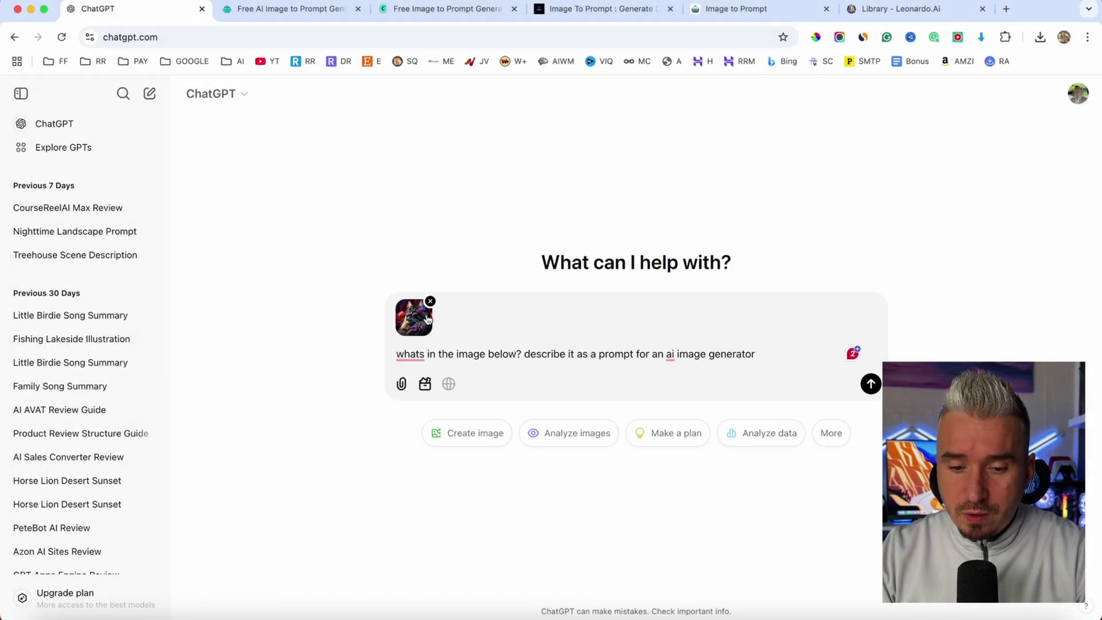
pyautogui.click(870, 385)
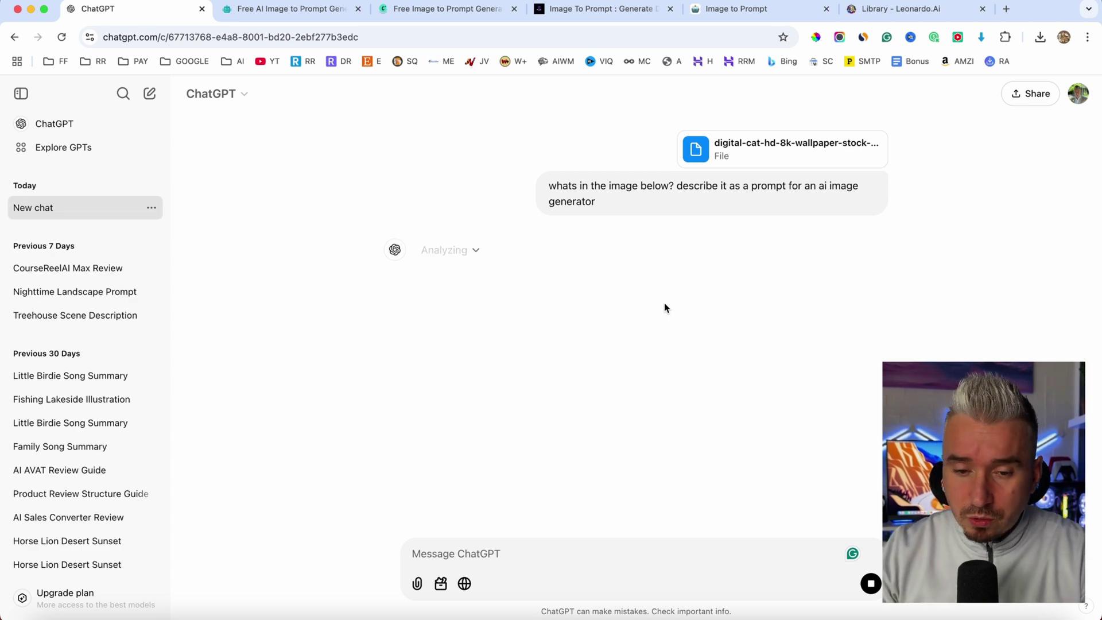
# Highlight the reply's notes that AVIF isn't supported and that PNG or JPEG should be used.
pyautogui.moveTo(559, 252); pyautogui.dragTo(594, 252)
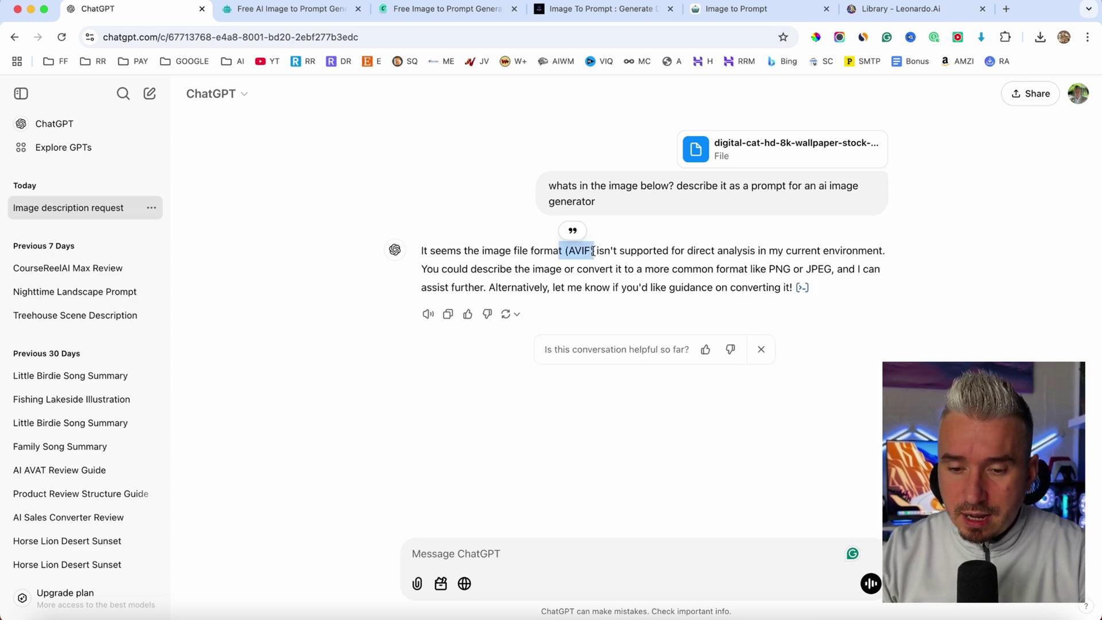
pyautogui.click(500, 250)
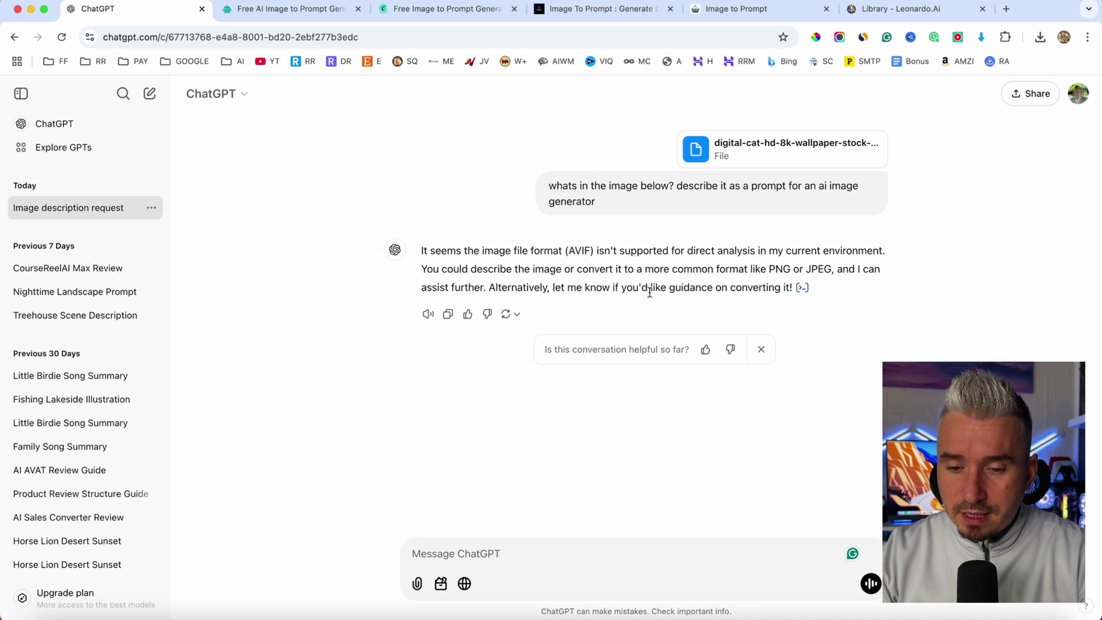
pyautogui.moveTo(756, 283); pyautogui.dragTo(813, 269)
pyautogui.click(811, 270)
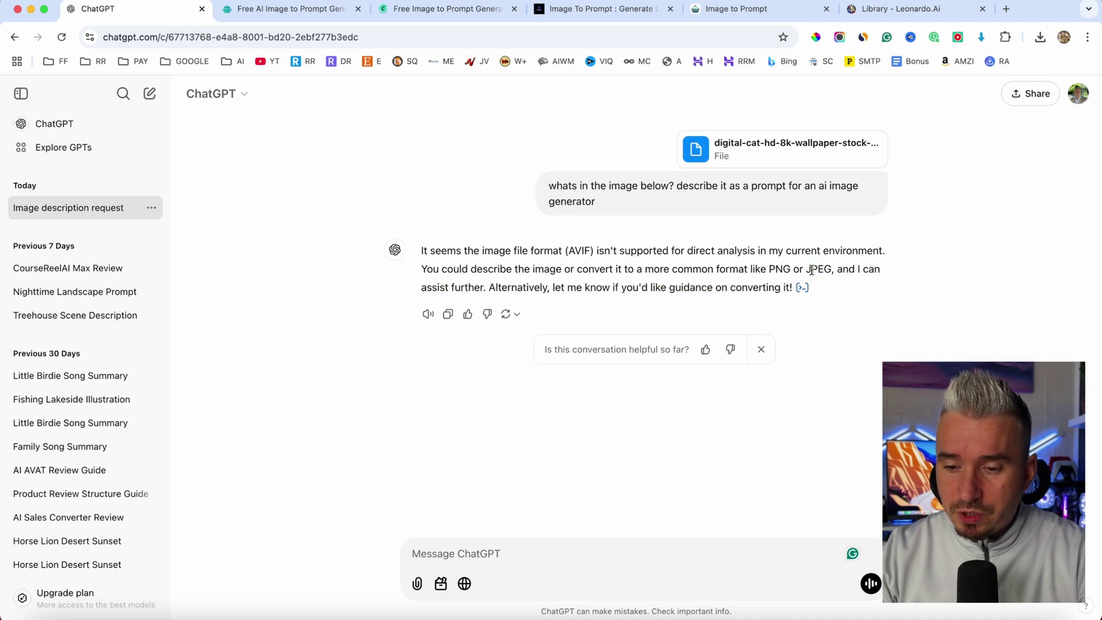
# Open the cat AVIF image from Downloads in Preview.
pyautogui.click(960, 615)
pyautogui.click(763, 416)
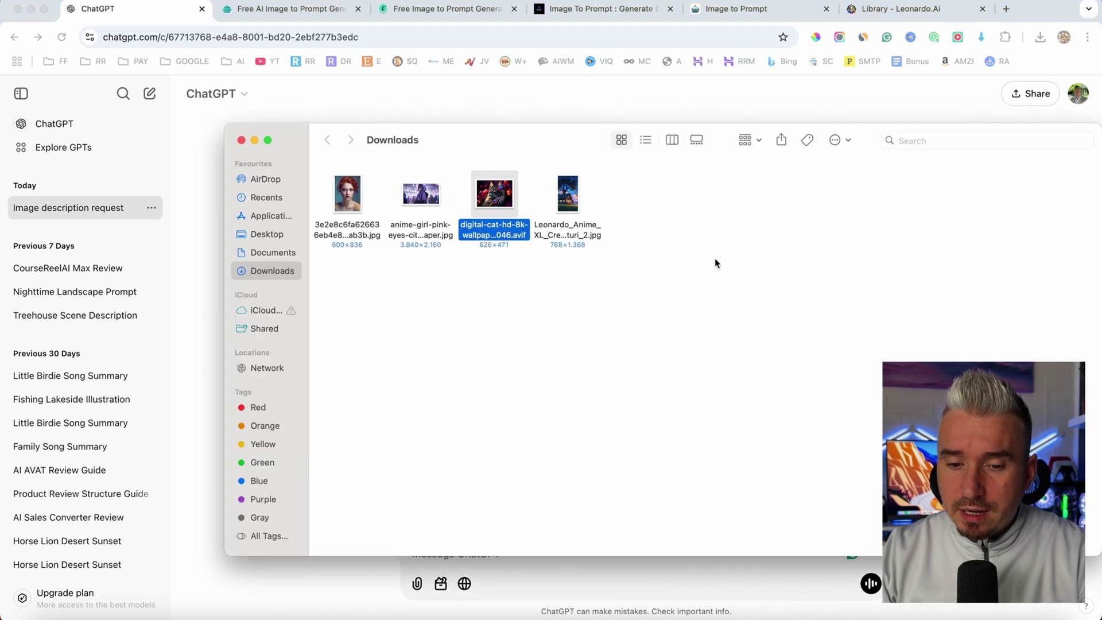
pyautogui.rightClick(497, 237)
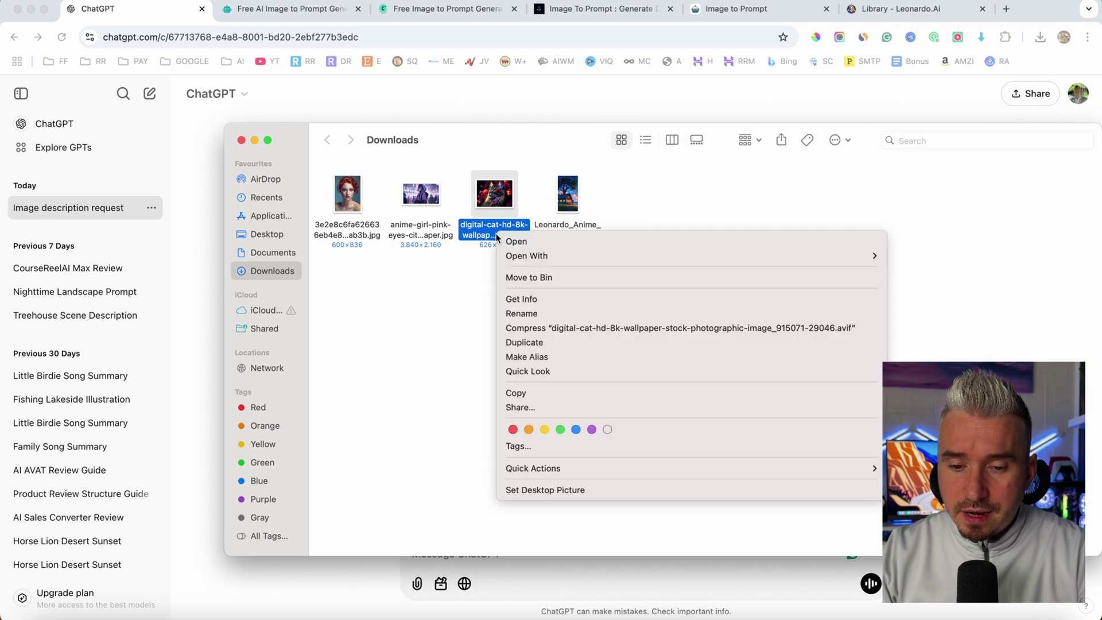
pyautogui.click(513, 243)
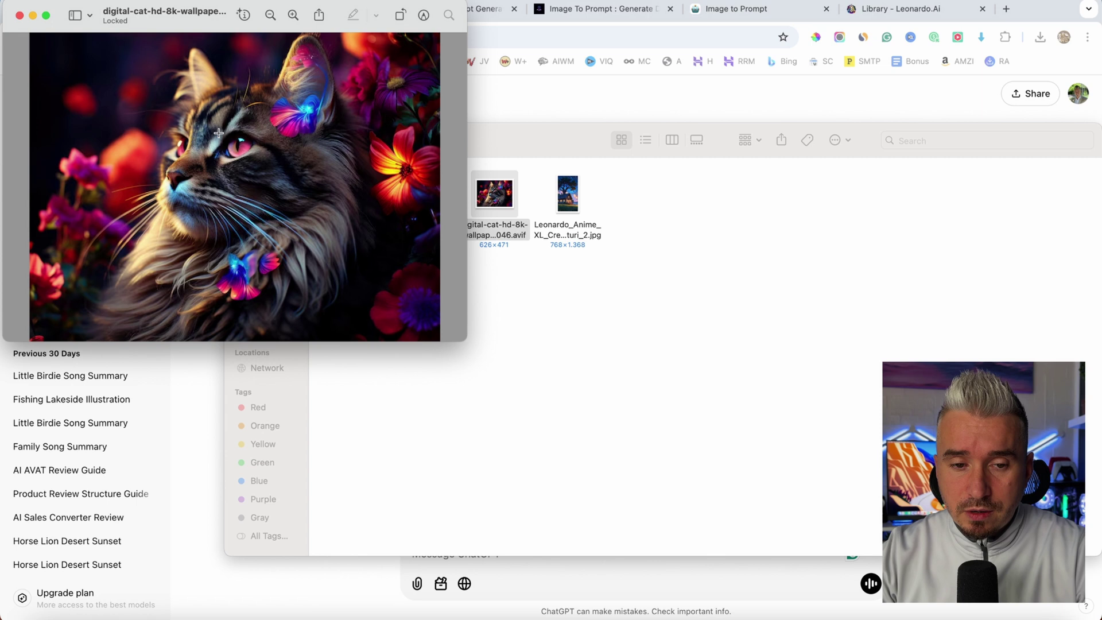
# Export the cat image as a PNG named 123 to Downloads and close Preview.
pyautogui.click(86, 1)
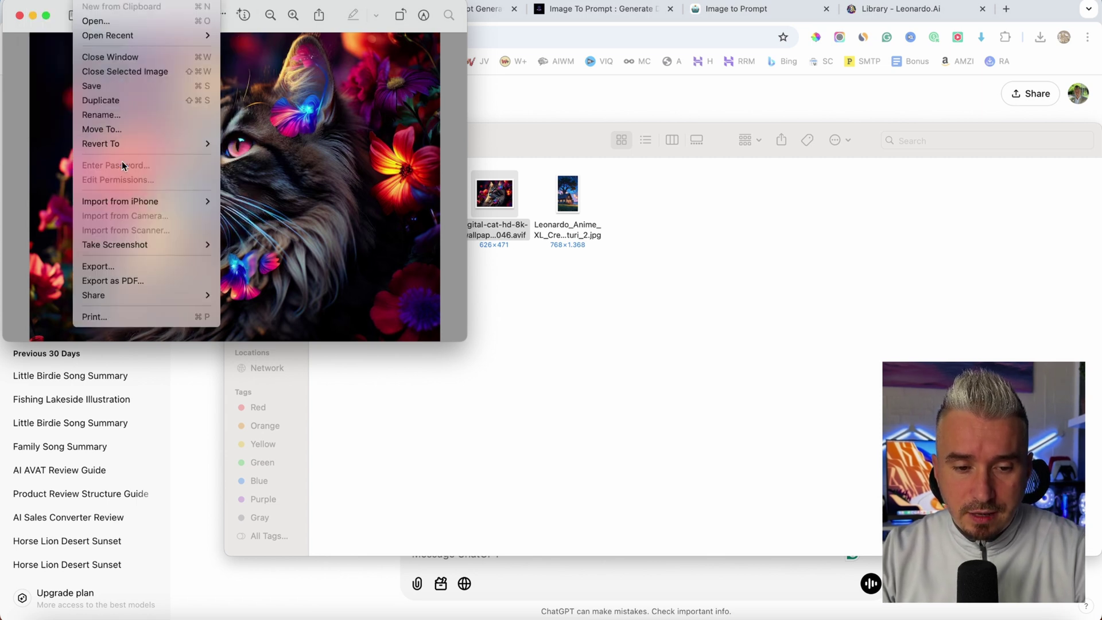
pyautogui.click(126, 265)
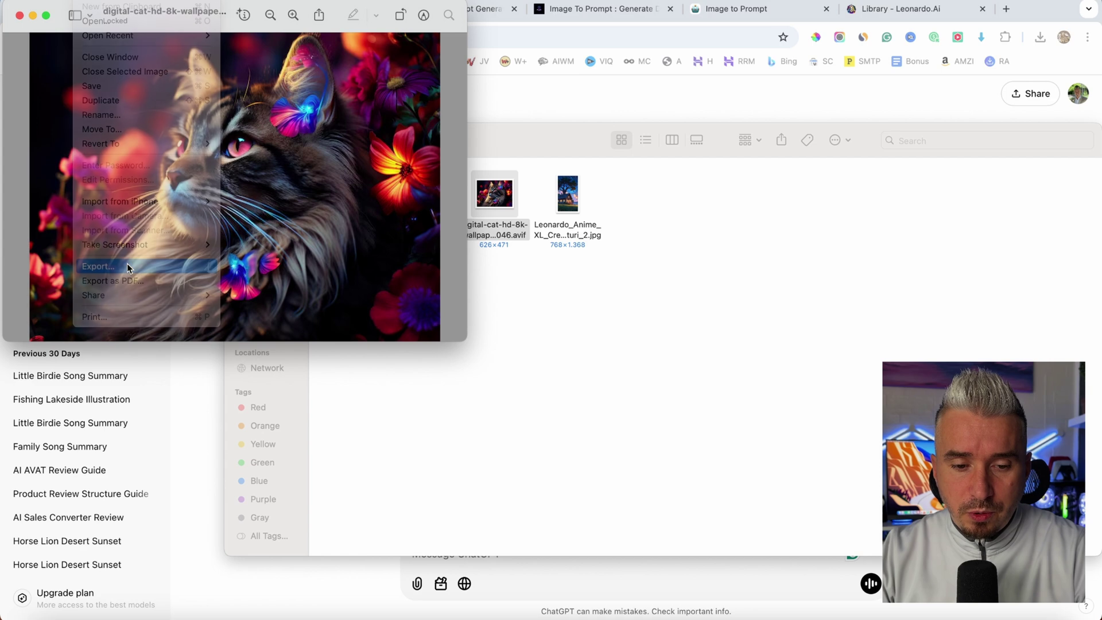
pyautogui.click(233, 185)
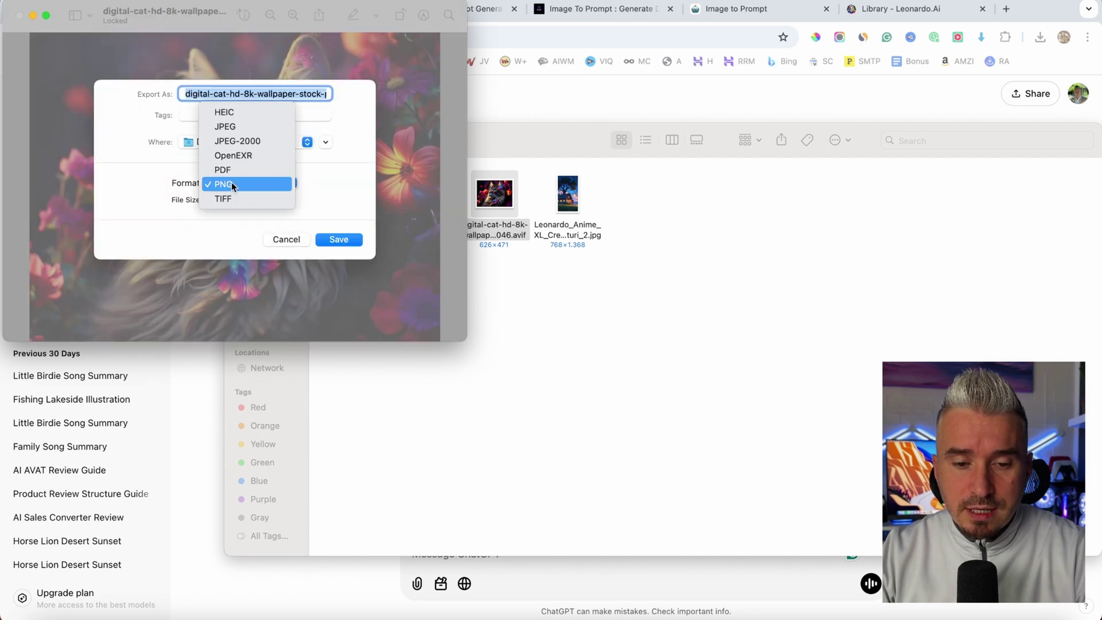
pyautogui.click(232, 185)
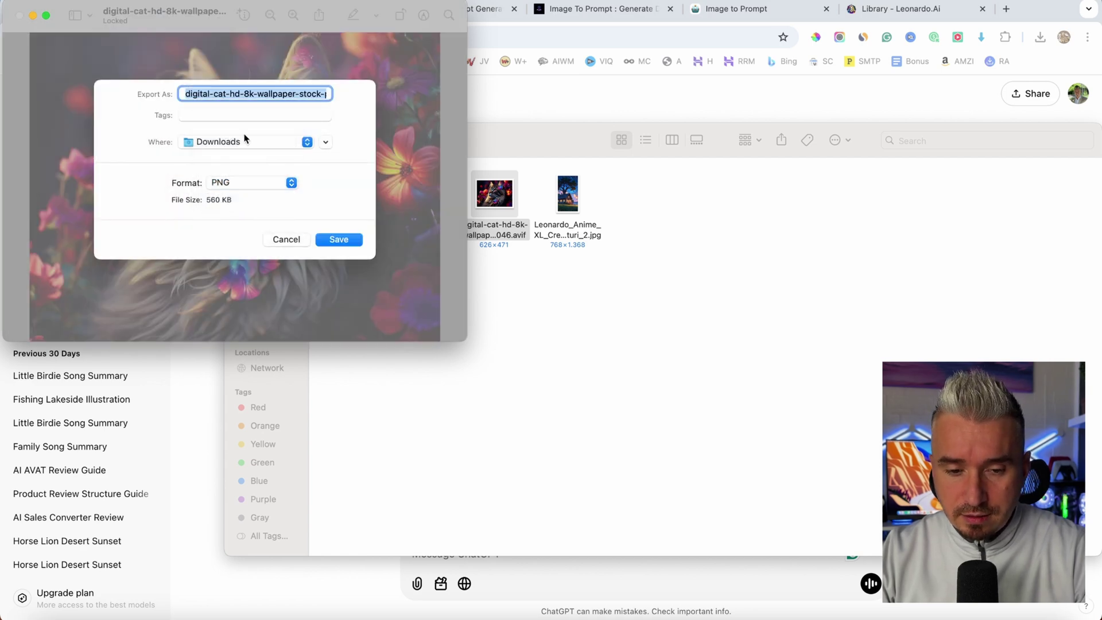
pyautogui.write('123')
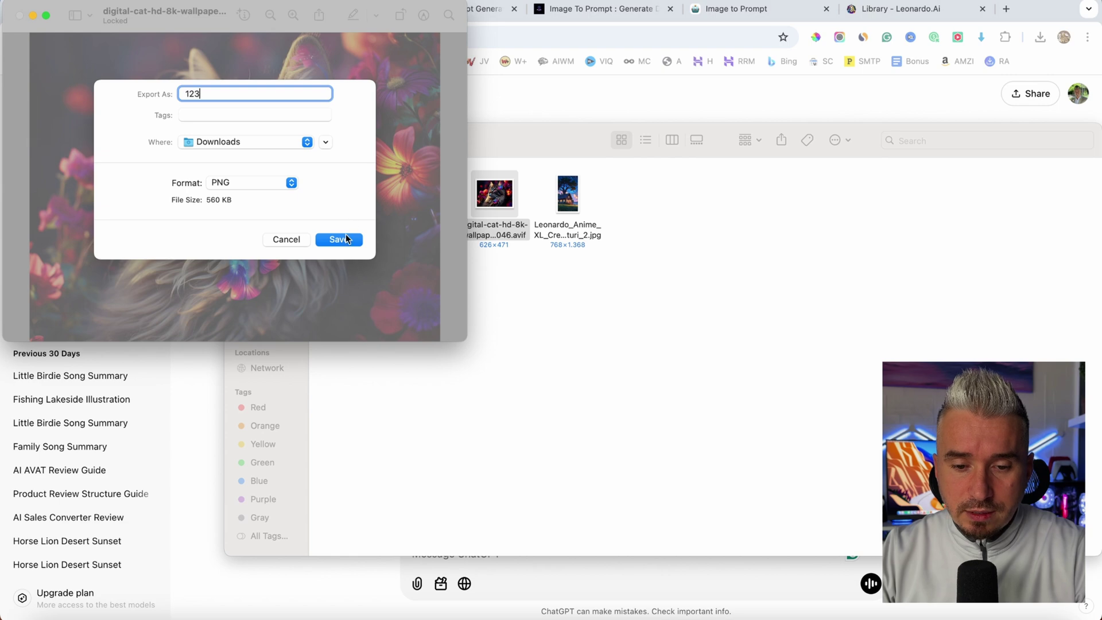
pyautogui.click(347, 238)
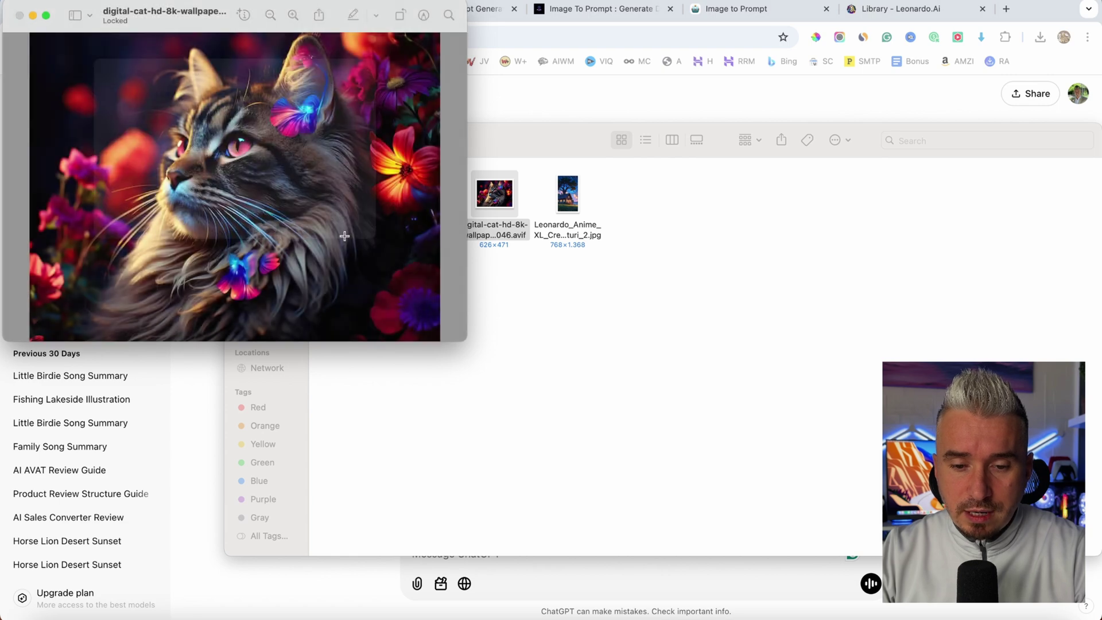
pyautogui.click(20, 16)
# Resend the earlier describe-as-prompt question with the PNG image 123 attached.
pyautogui.click(546, 98)
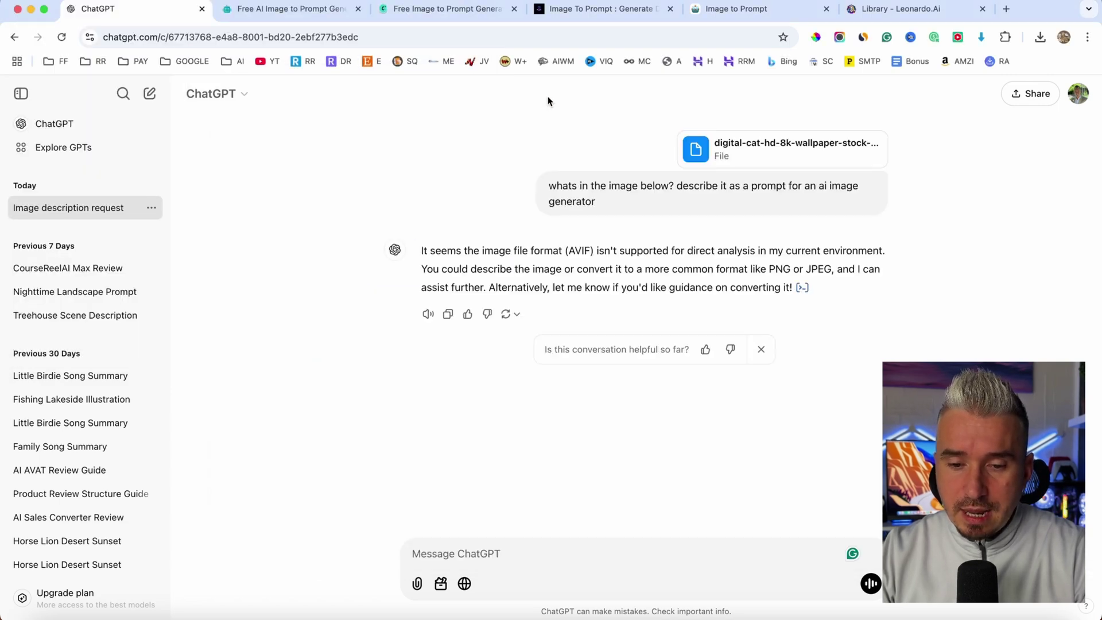
pyautogui.tripleClick(676, 200)
pyautogui.press('super+c')
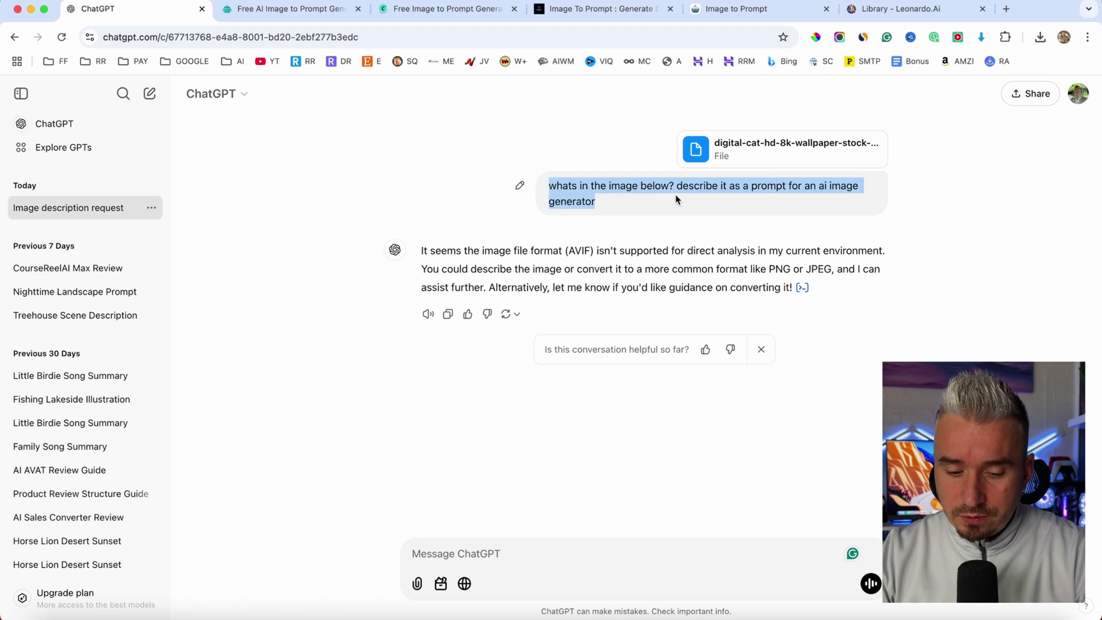
pyautogui.click(471, 559)
pyautogui.press('super+v')
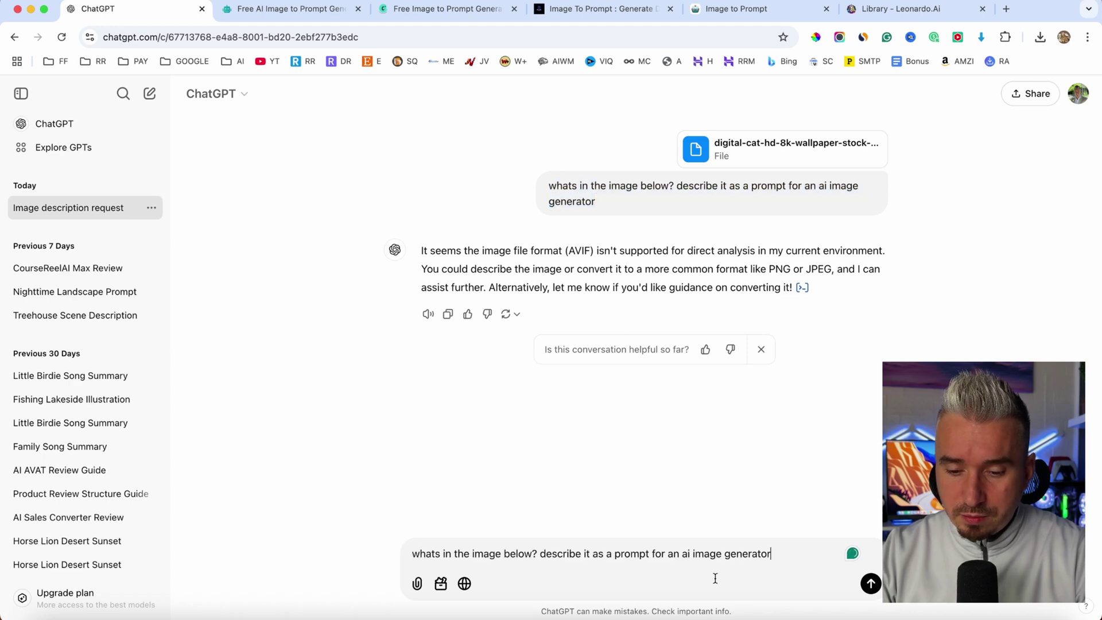
pyautogui.click(417, 583)
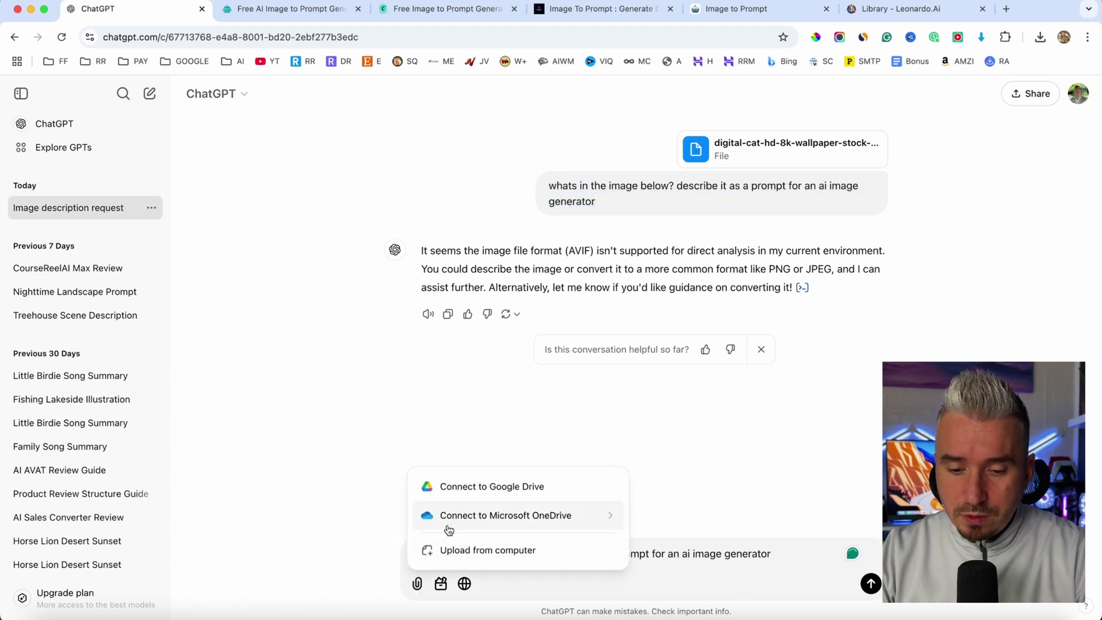
pyautogui.click(474, 548)
pyautogui.click(414, 229)
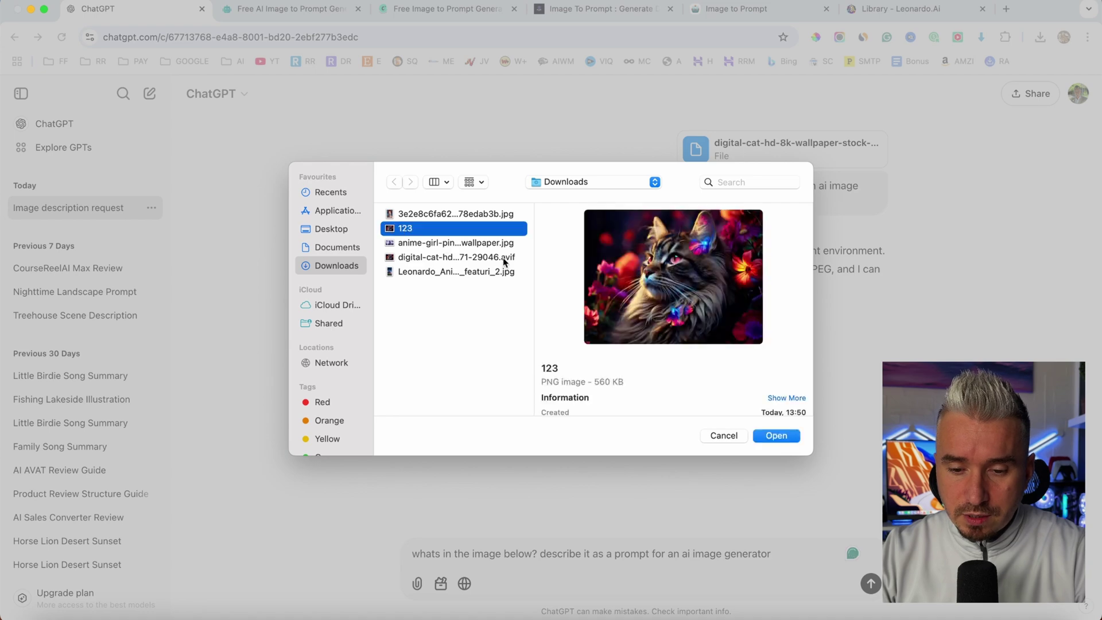
pyautogui.click(762, 431)
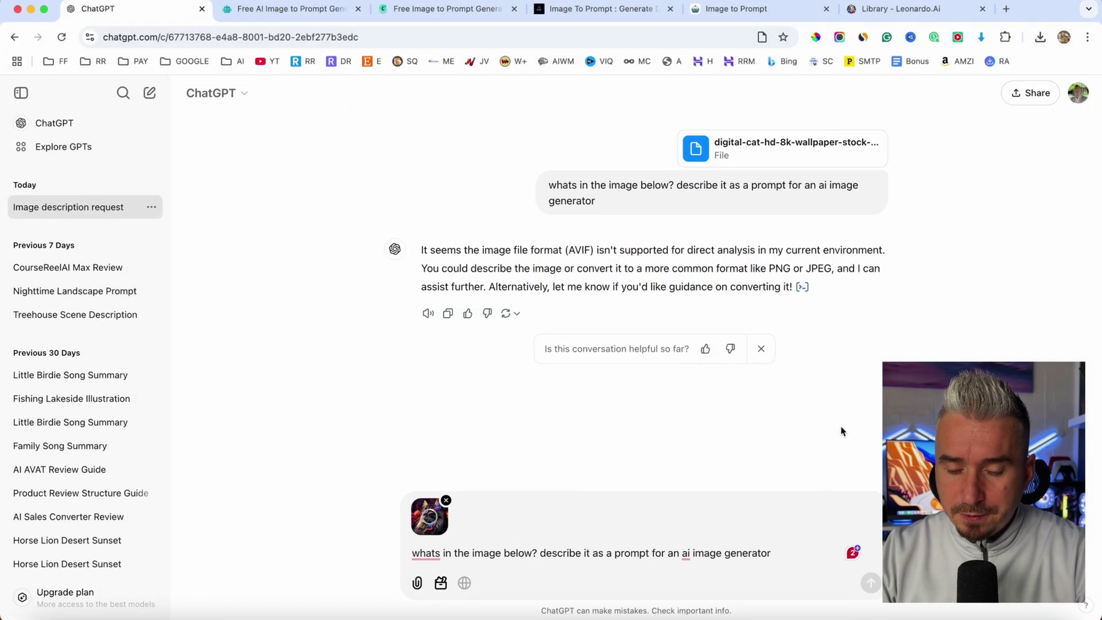
pyautogui.click(870, 584)
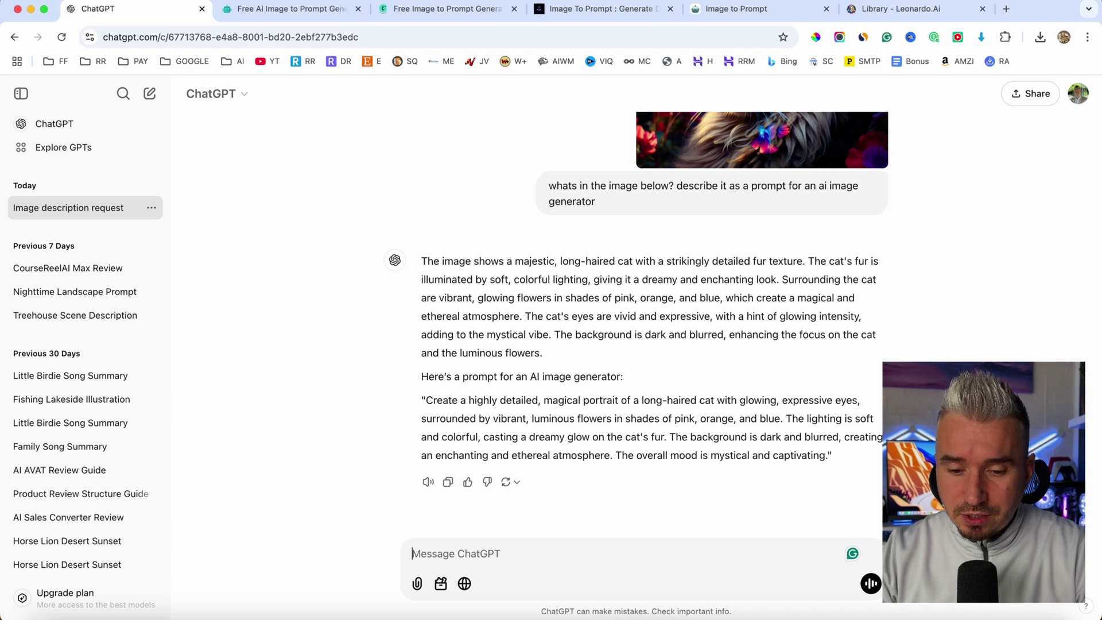
# Read through the reply and select its cat description paragraph.
pyautogui.scroll(3, 459, 266)
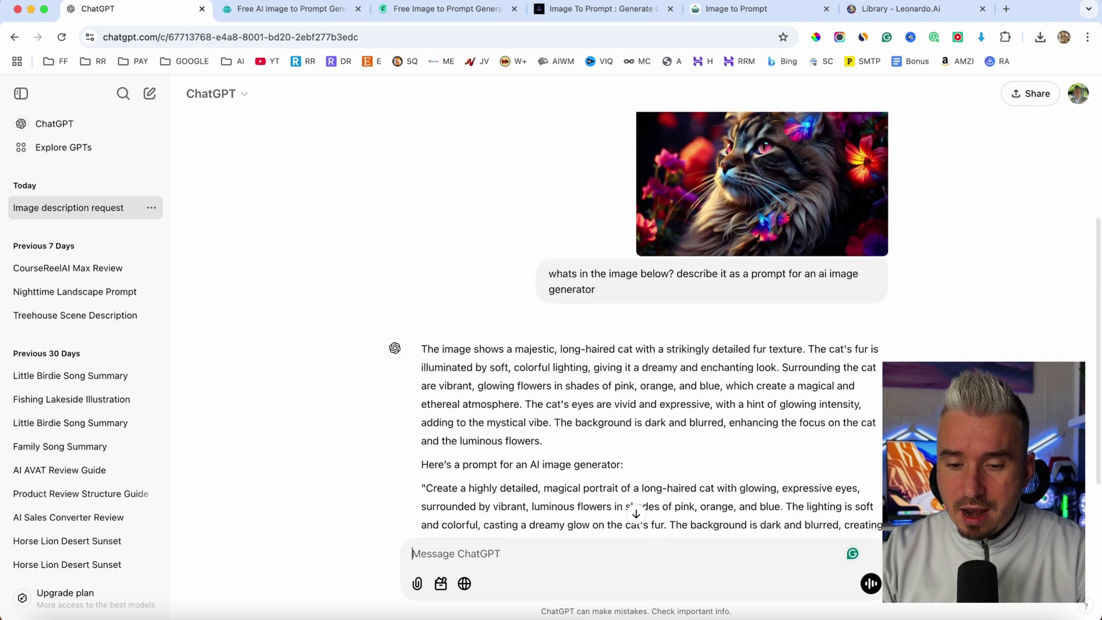
pyautogui.scroll(-3, 458, 266)
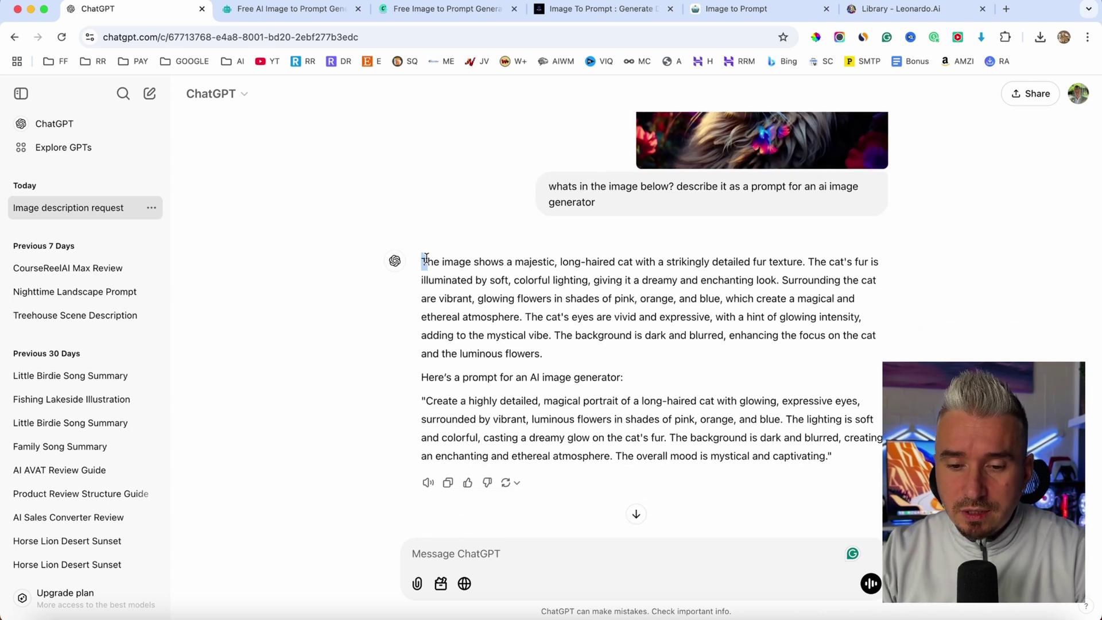
pyautogui.moveTo(425, 258); pyautogui.dragTo(571, 352)
pyautogui.scroll(6, 571, 353)
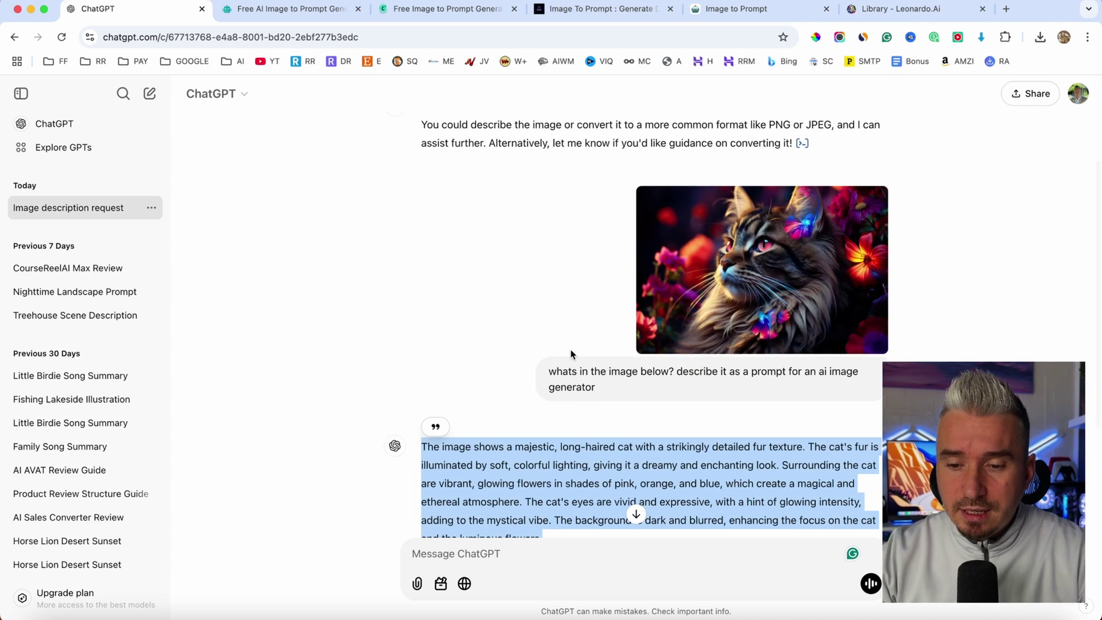
# Select the quoted long-haired-cat-among-luminous-flowers prompt from 'Create' to 'captivating'.
pyautogui.scroll(-6, 735, 290)
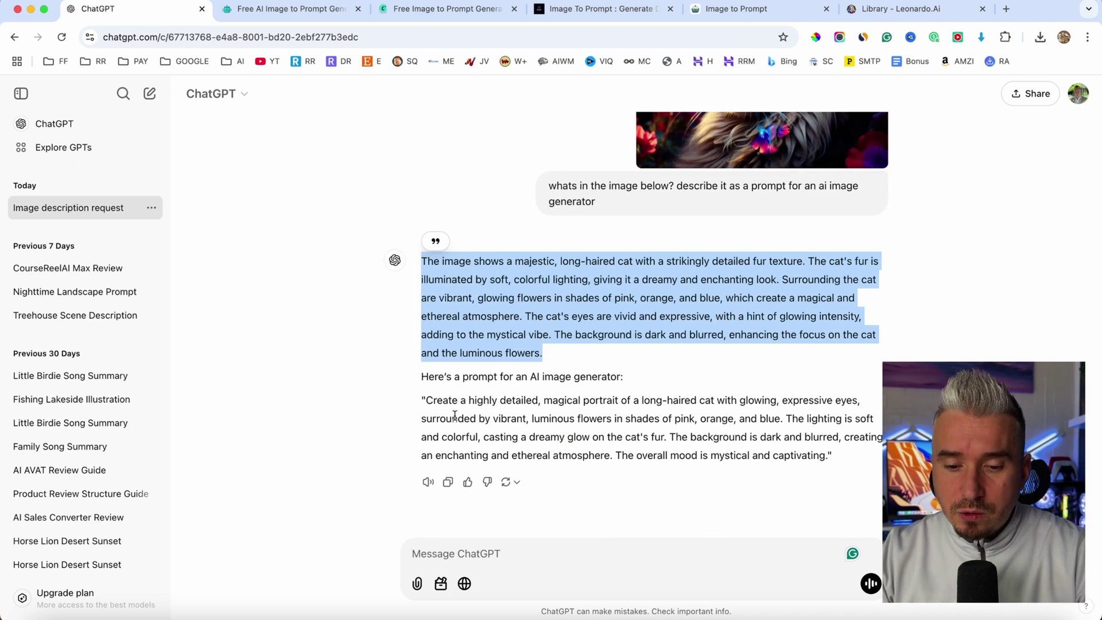
pyautogui.moveTo(427, 402); pyautogui.dragTo(687, 470)
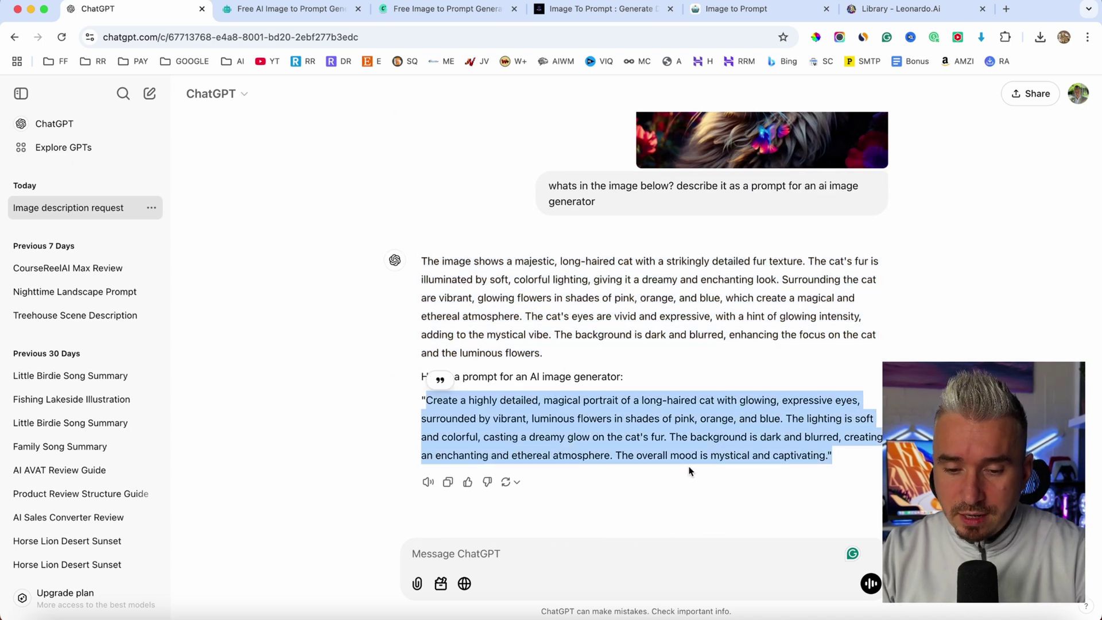
pyautogui.click(515, 414)
pyautogui.moveTo(427, 399); pyautogui.dragTo(823, 458)
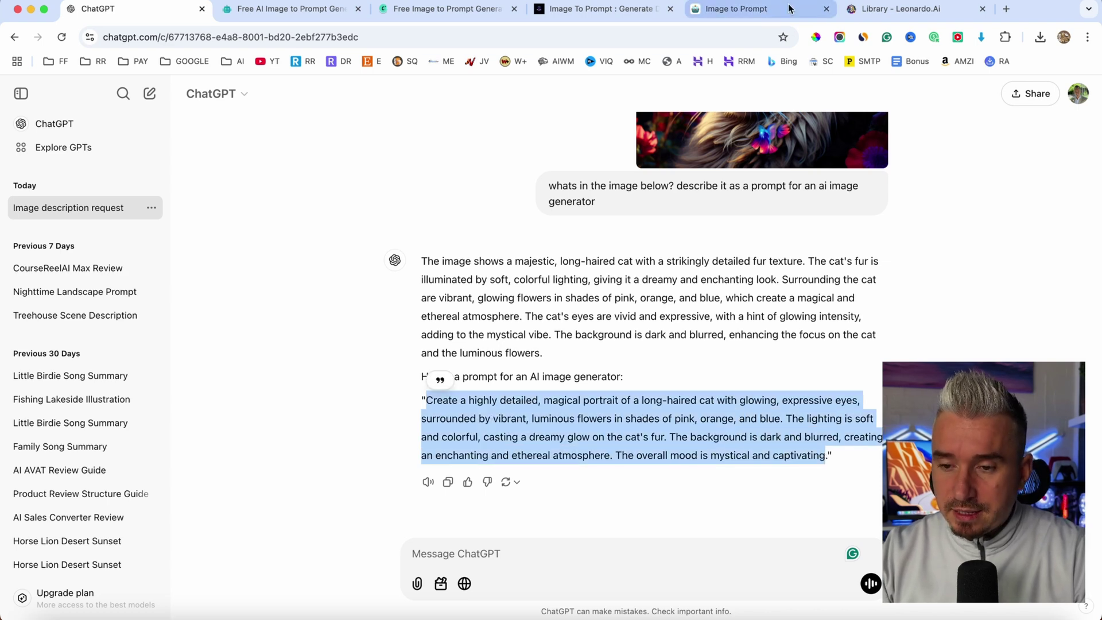
# Generate Leonardo.Ai images from the pasted cat prompt and review the four anime-style results.
pyautogui.click(882, 10)
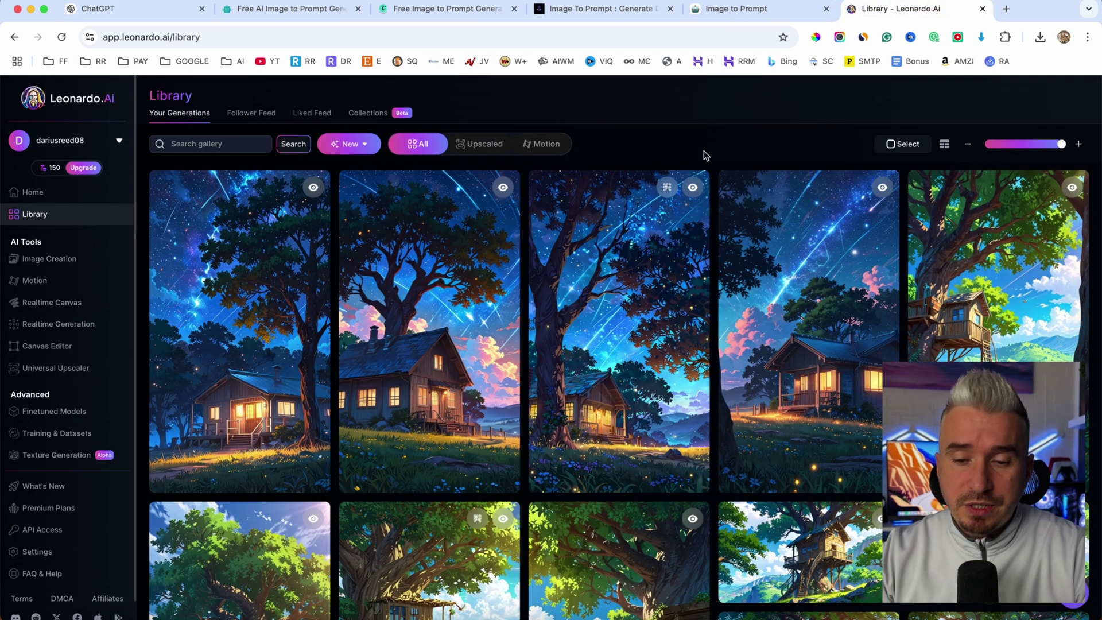
pyautogui.scroll(2, 703, 153)
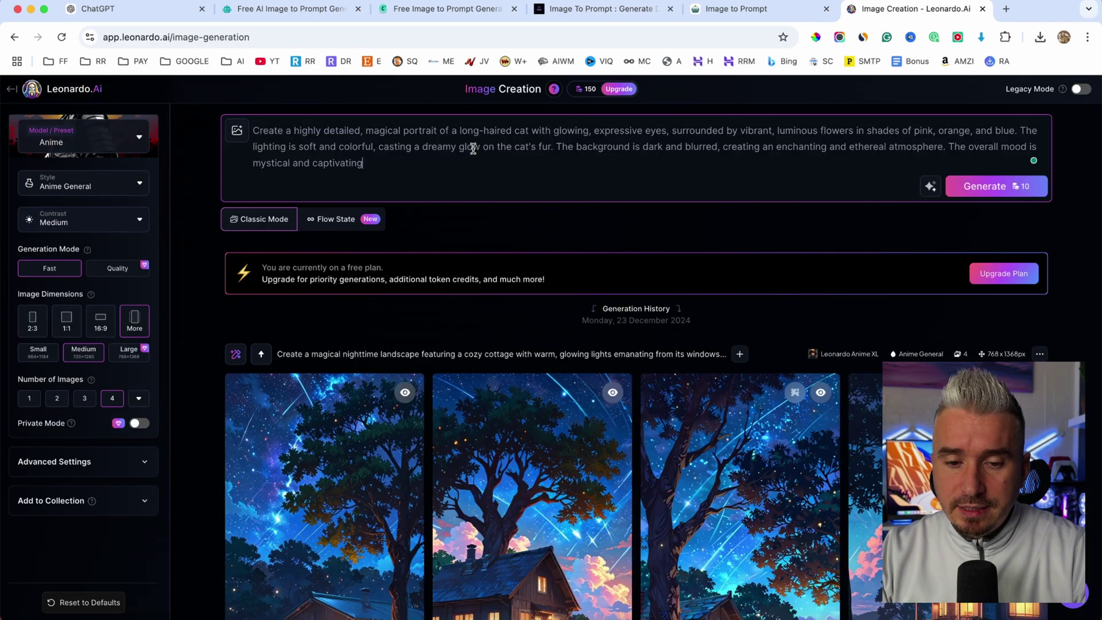
pyautogui.click(979, 196)
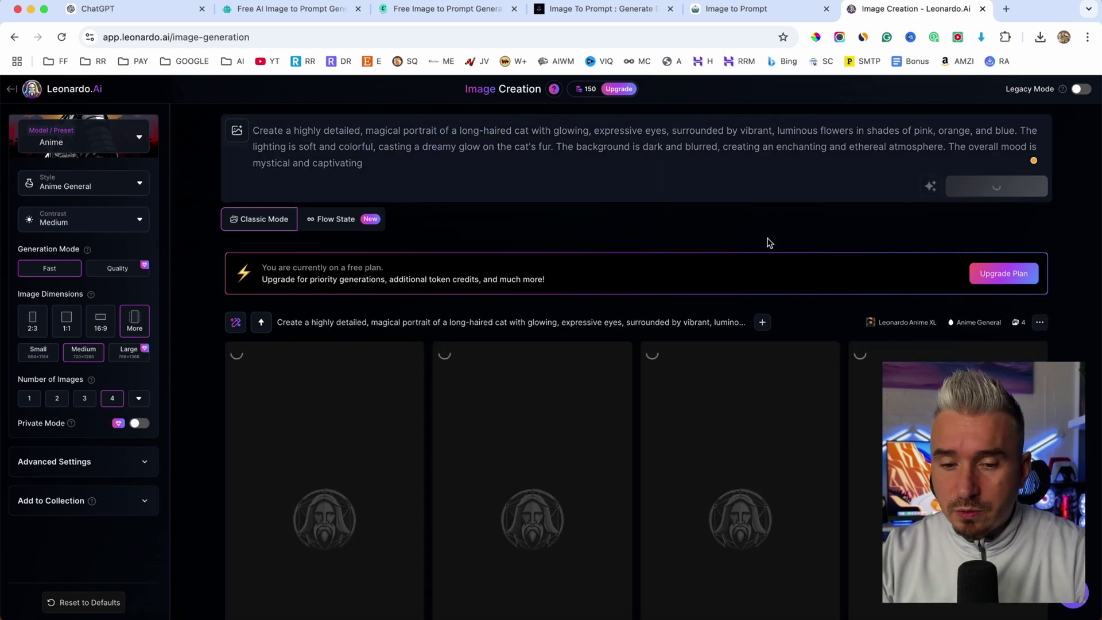
pyautogui.scroll(-3, 557, 384)
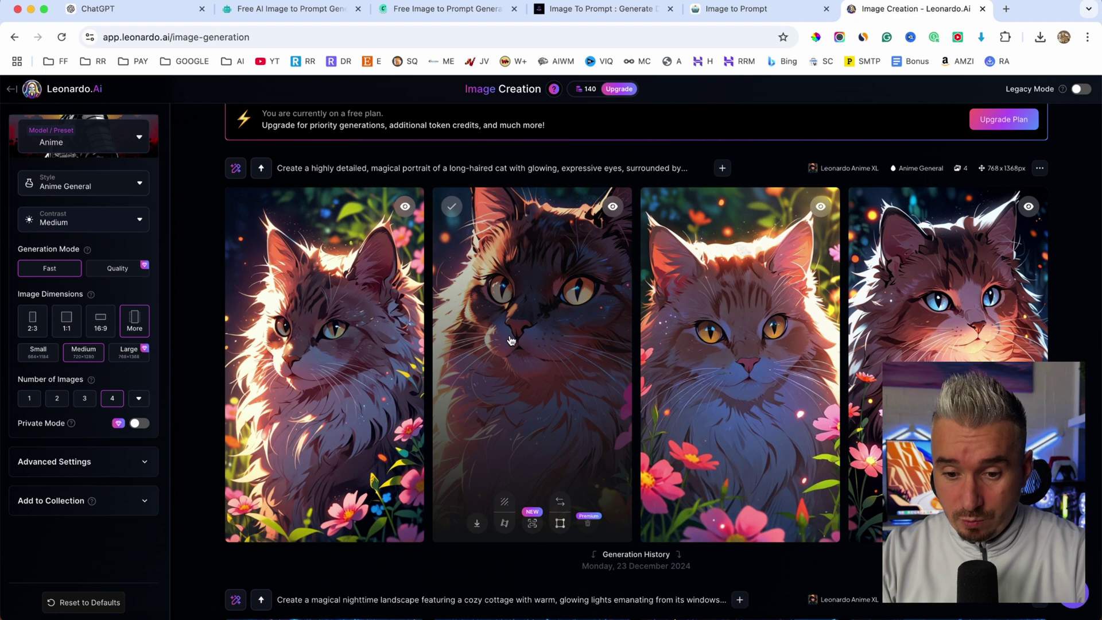
pyautogui.scroll(1, 511, 339)
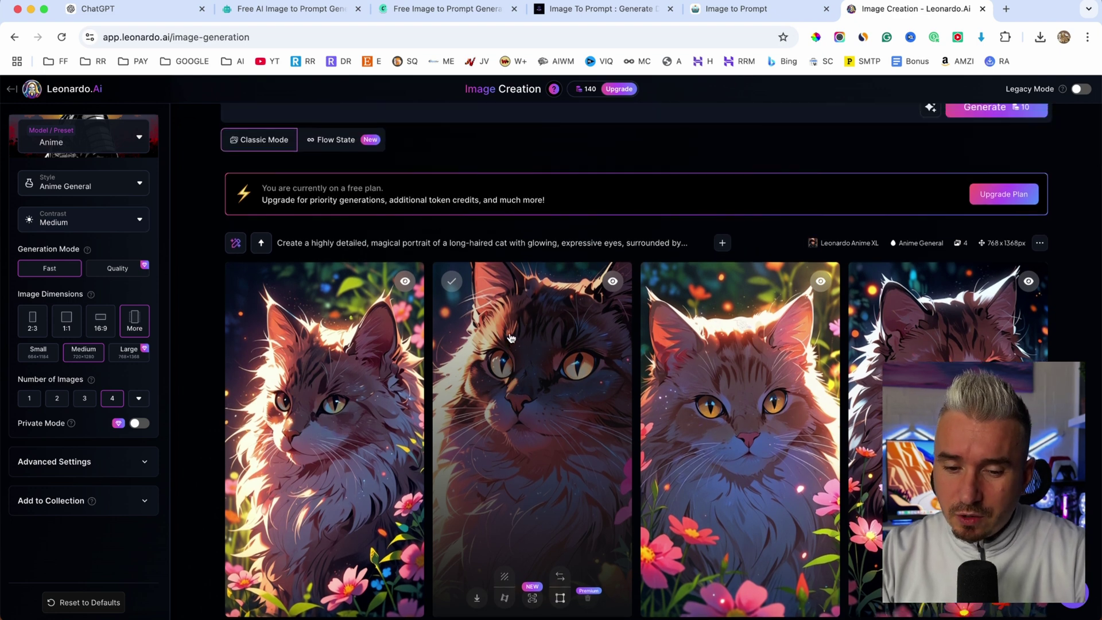
pyautogui.scroll(1, 166, 250)
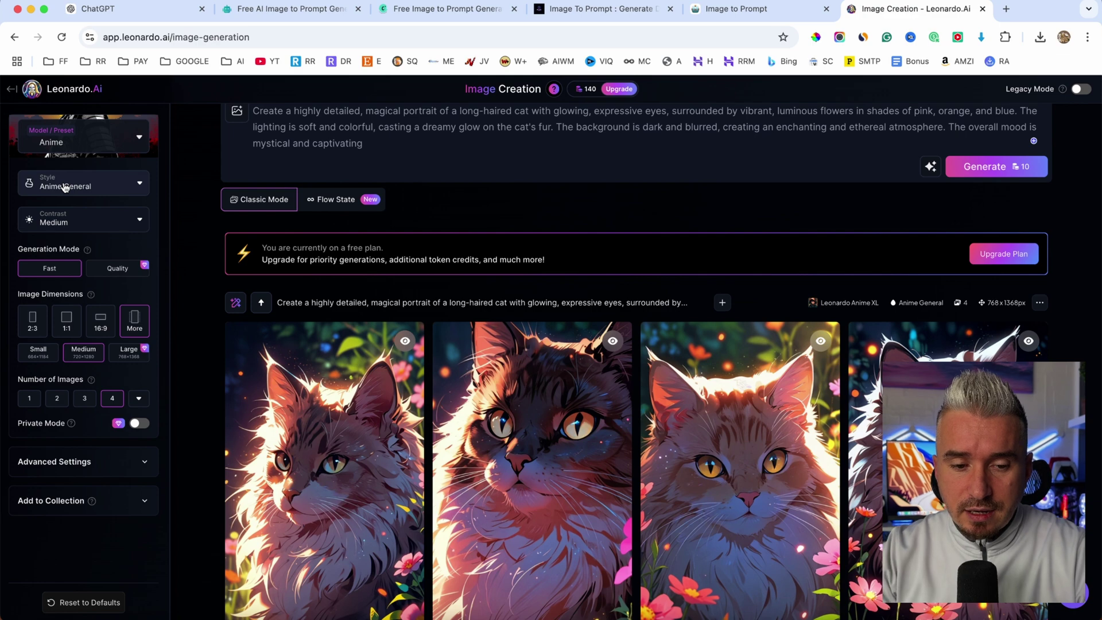
# Change the model preset from Anime to Lifelike Vision with the Dynamic style.
pyautogui.scroll(5, 65, 187)
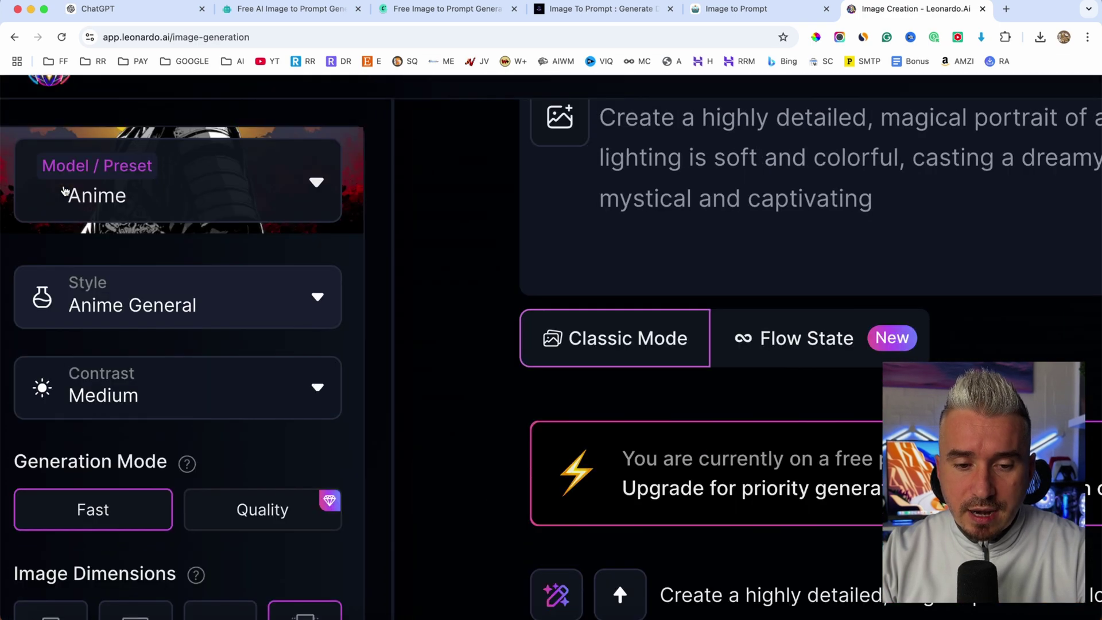
pyautogui.click(108, 192)
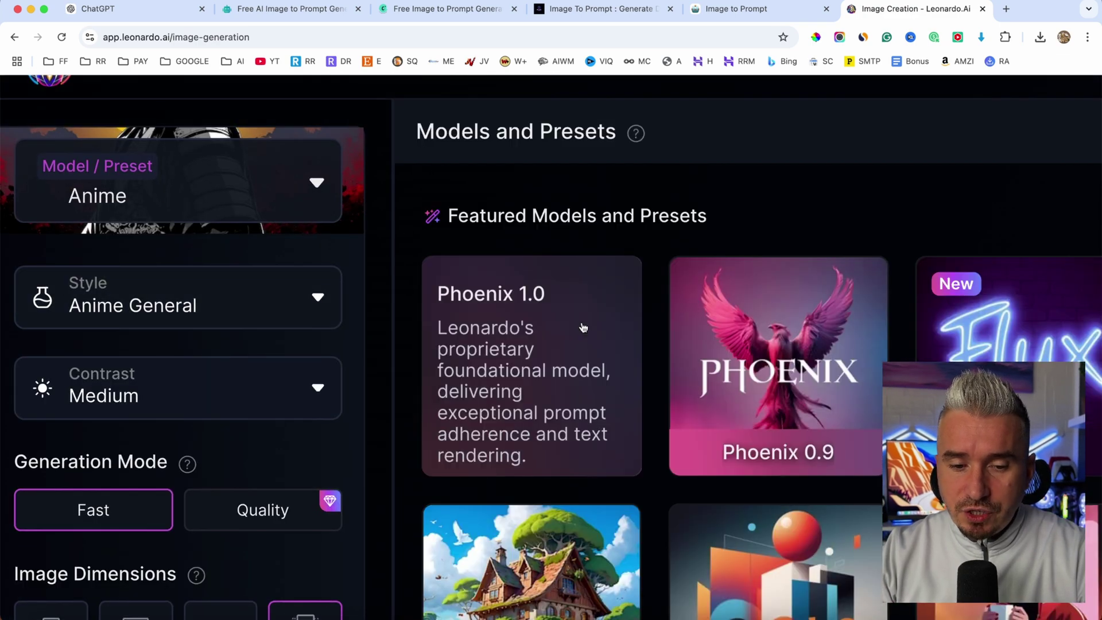
pyautogui.scroll(-5, 583, 327)
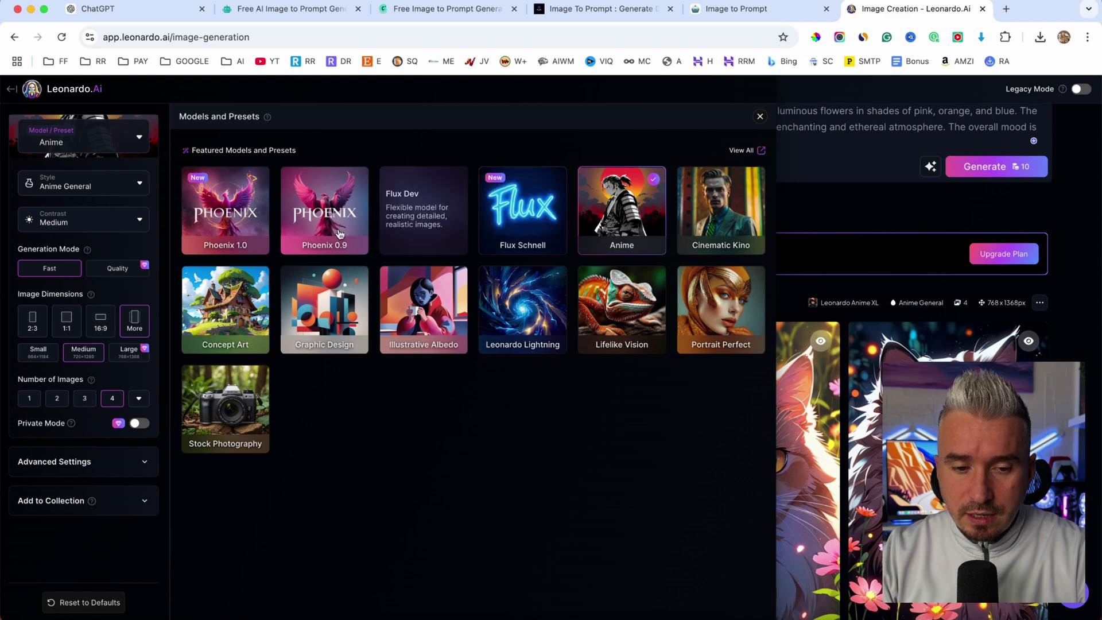
pyautogui.click(628, 294)
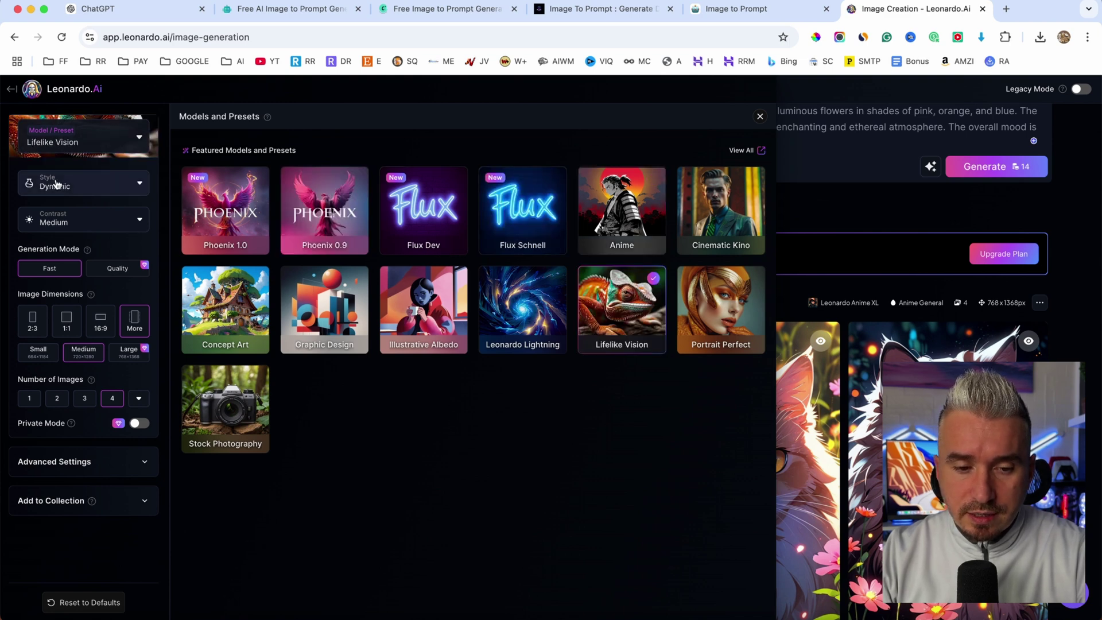
# Generate four lifelike cat-among-flowers images and open the blue-eyed tabby one enlarged.
pyautogui.press('Escape')
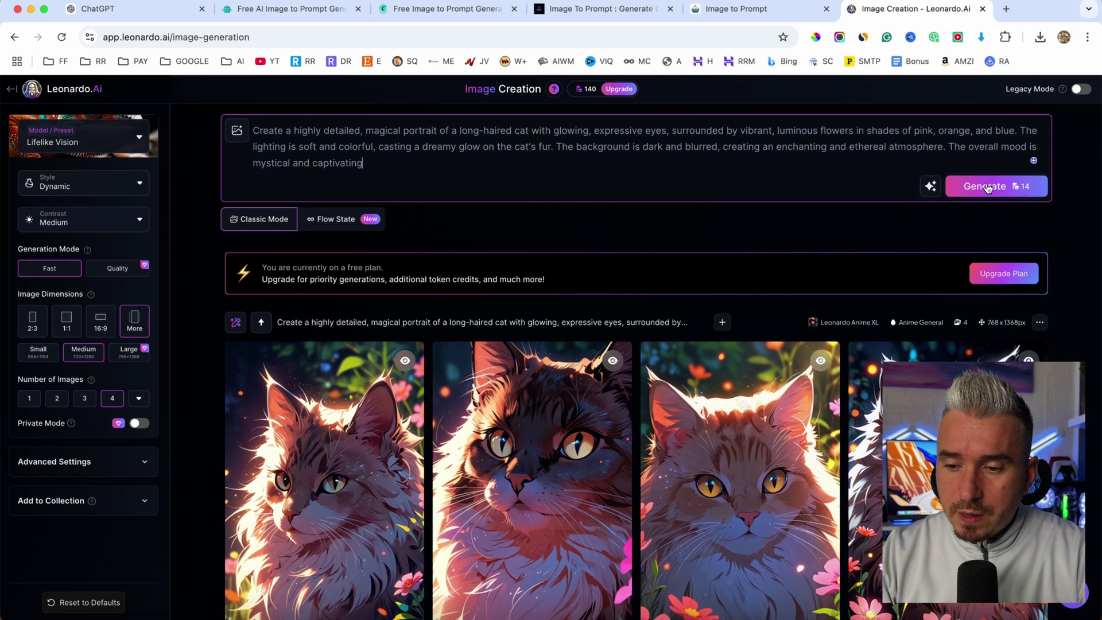
pyautogui.click(994, 190)
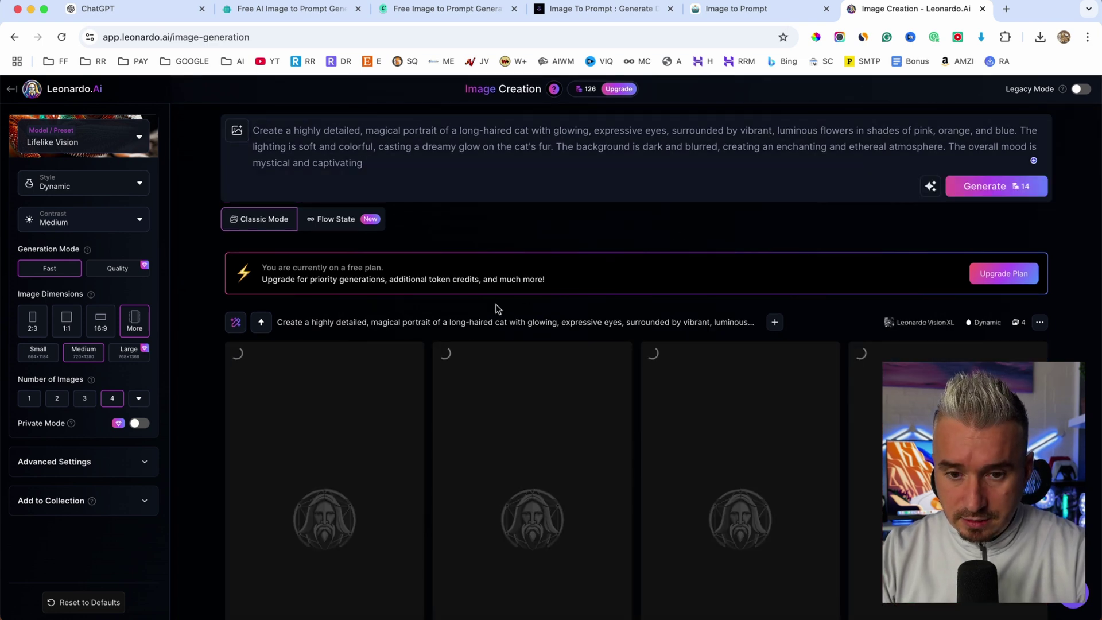
pyautogui.scroll(-2, 491, 401)
pyautogui.scroll(-2, 525, 344)
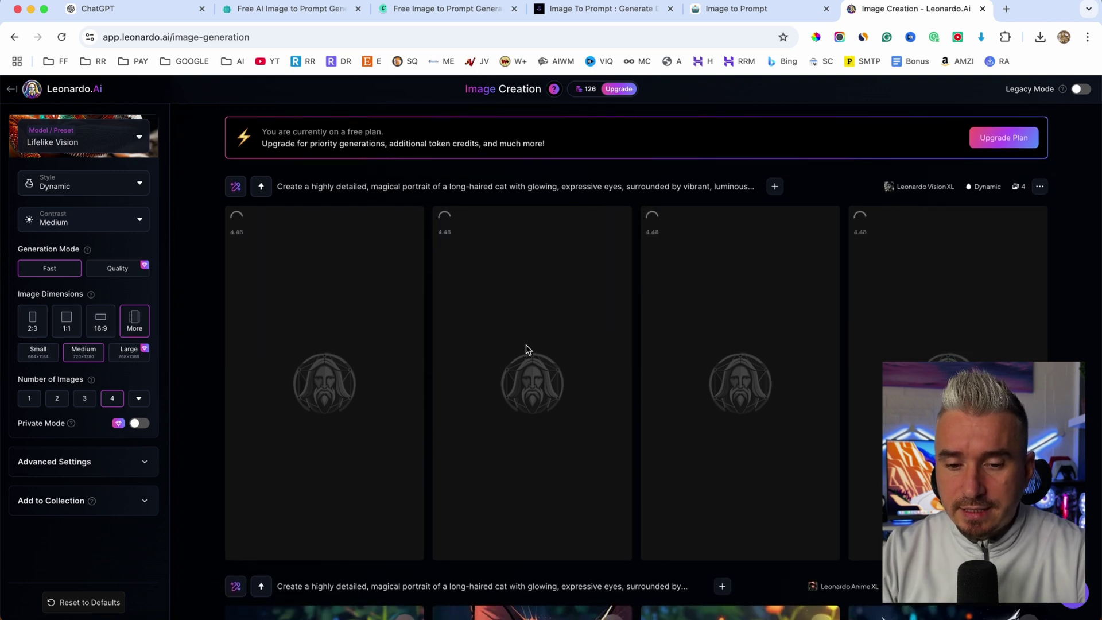
pyautogui.scroll(1, 526, 345)
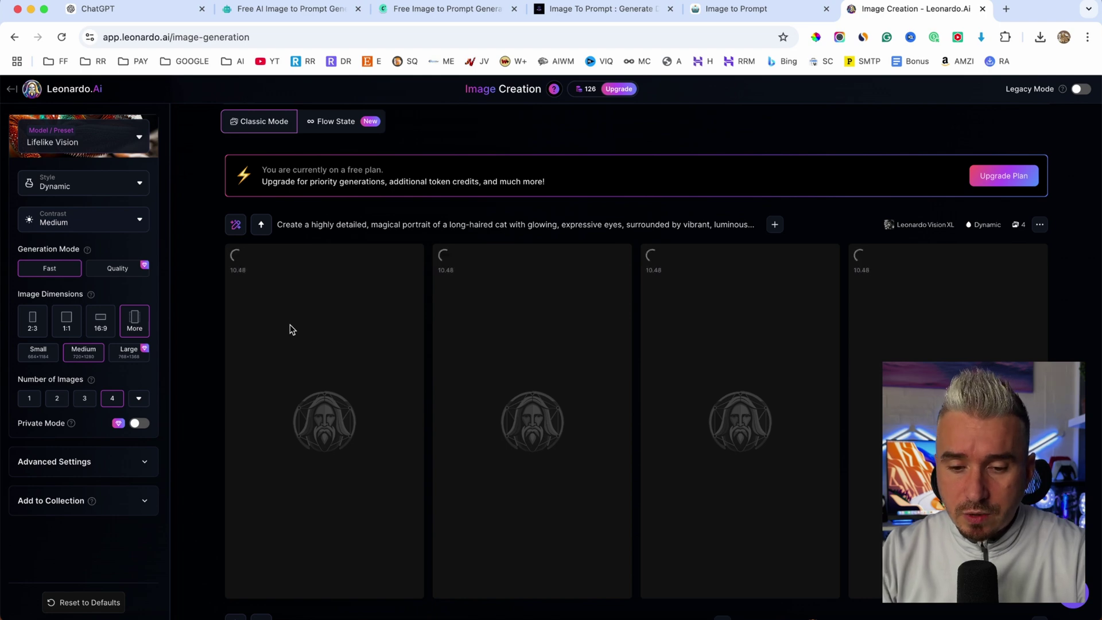
pyautogui.scroll(-1, 547, 185)
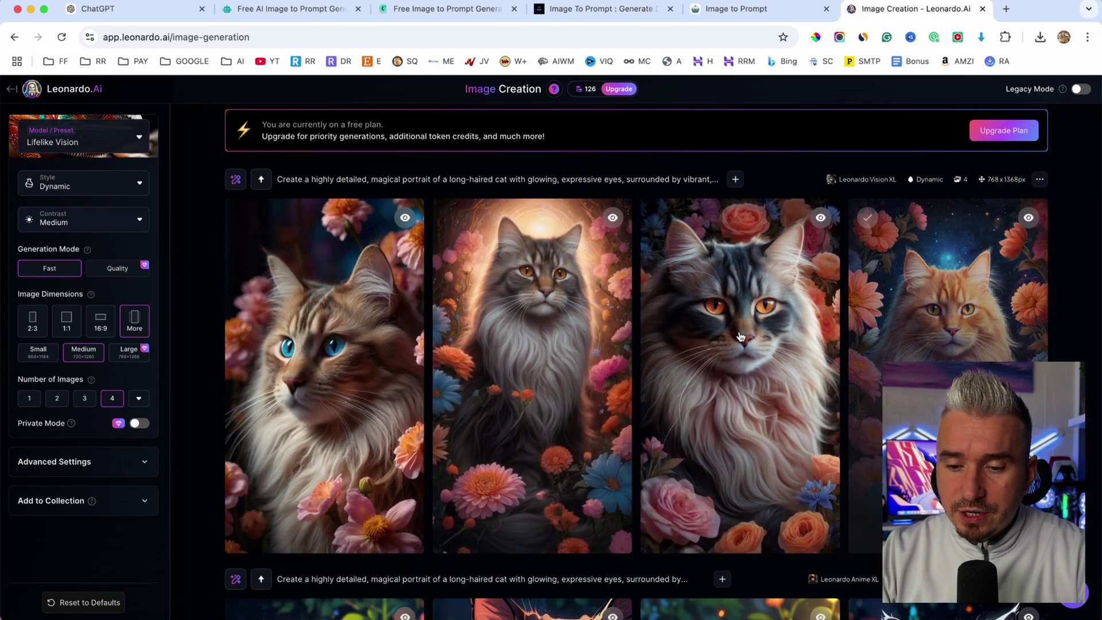
pyautogui.moveTo(380, 356)
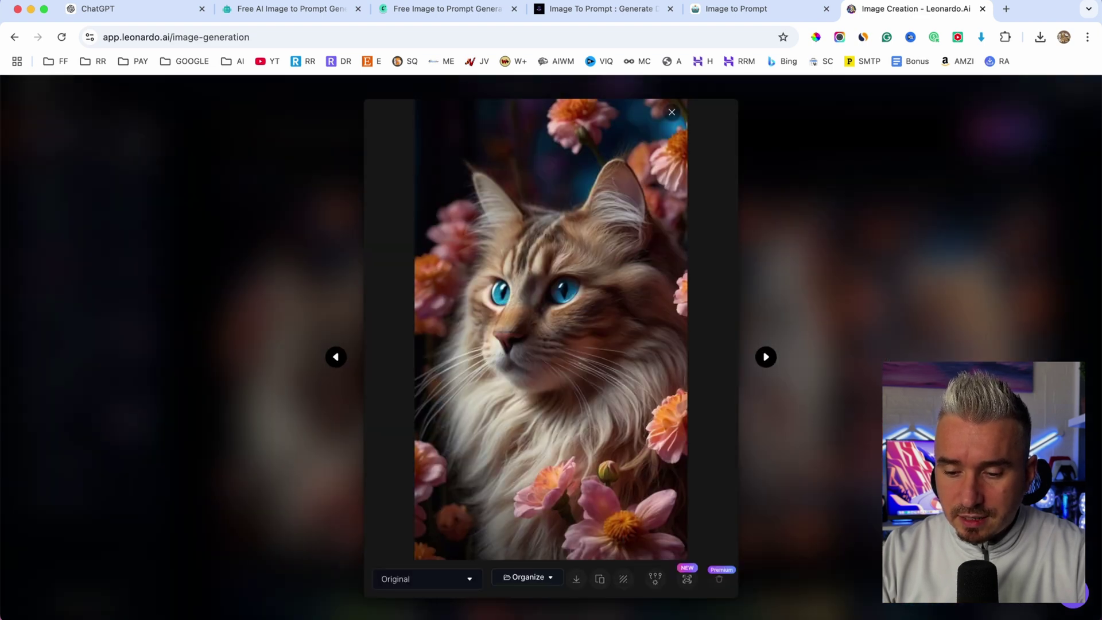
# Close the enlarged view, compare against the downloaded cat wallpaper, then return to the prompt.
pyautogui.press('Escape')
pyautogui.click(982, 612)
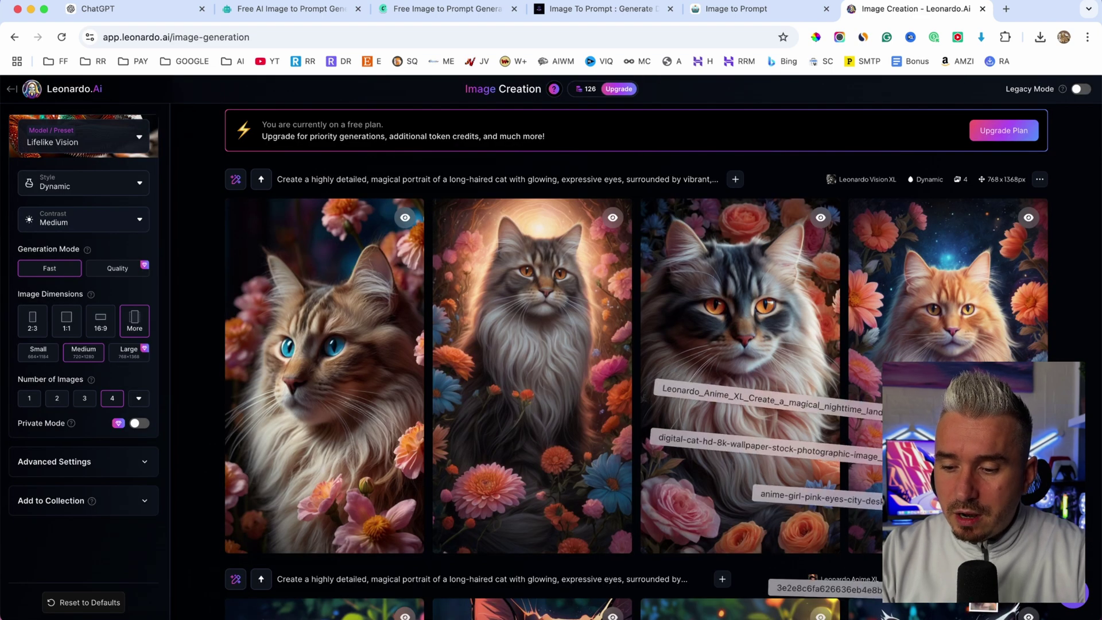
pyautogui.click(768, 446)
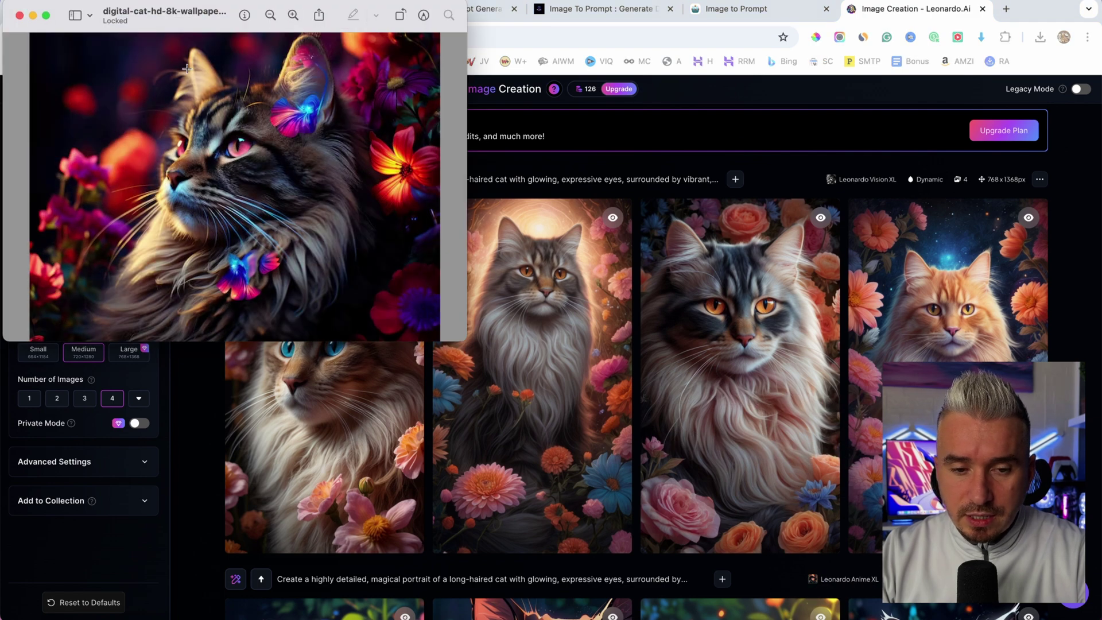
pyautogui.moveTo(159, 24); pyautogui.dragTo(641, 187)
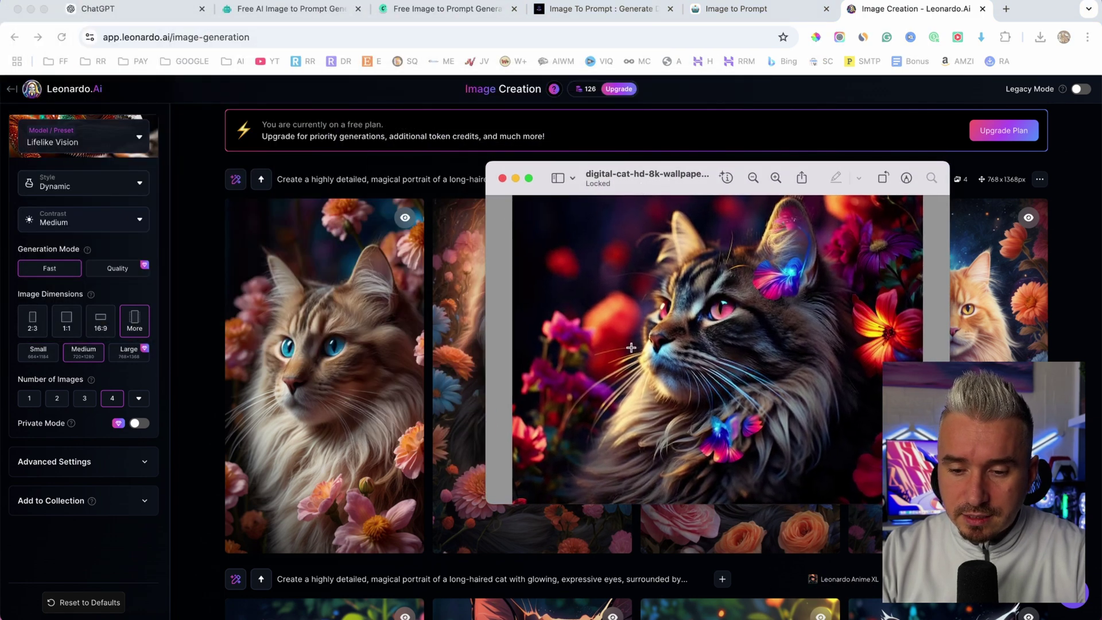
pyautogui.click(502, 178)
pyautogui.scroll(3, 511, 179)
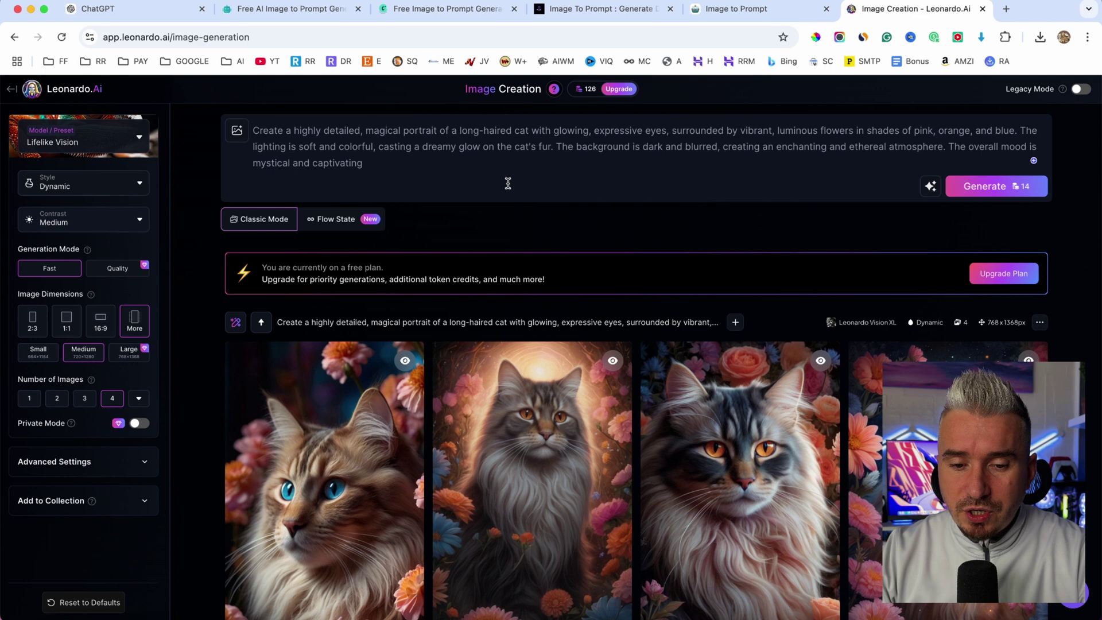
# Append 'te eyes are red,' to the cat prompt and generate four new portraits.
pyautogui.click(443, 173)
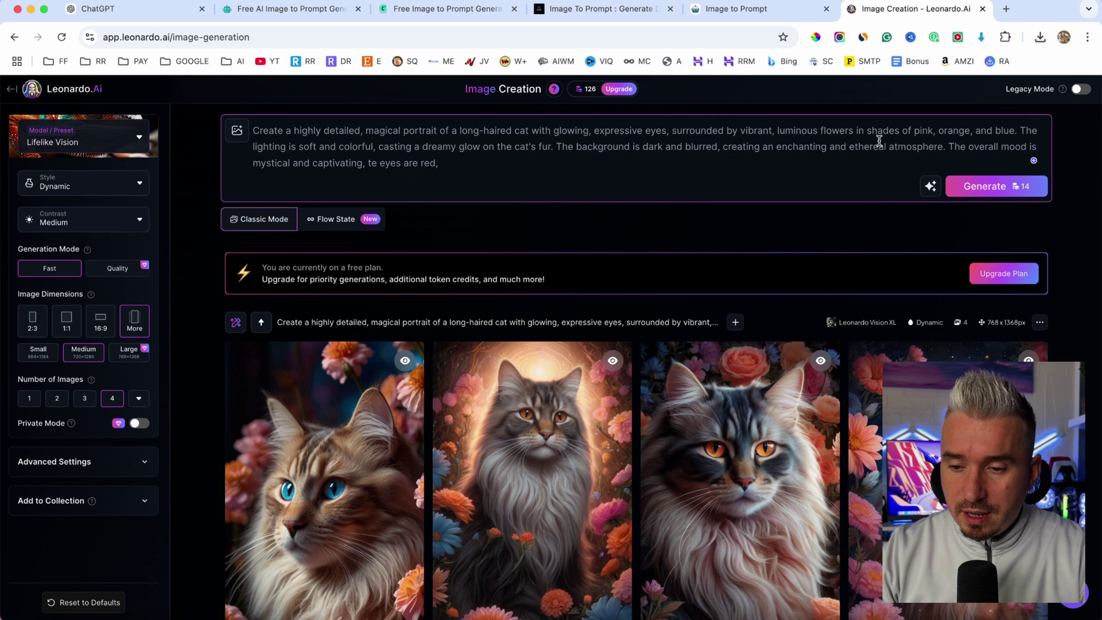
pyautogui.click(970, 188)
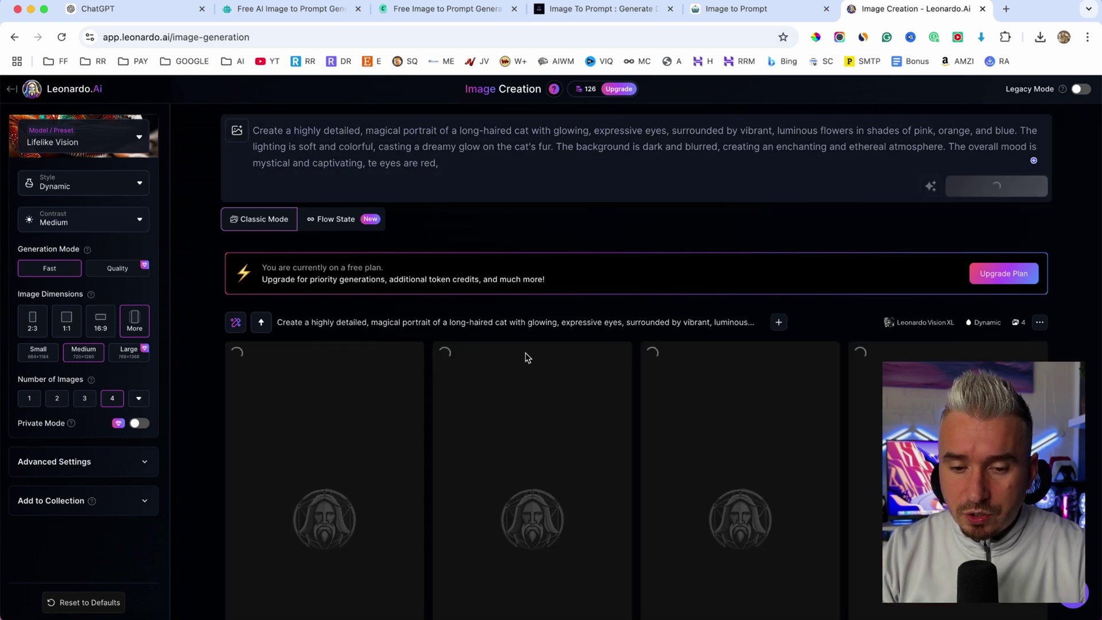
pyautogui.scroll(-2, 523, 408)
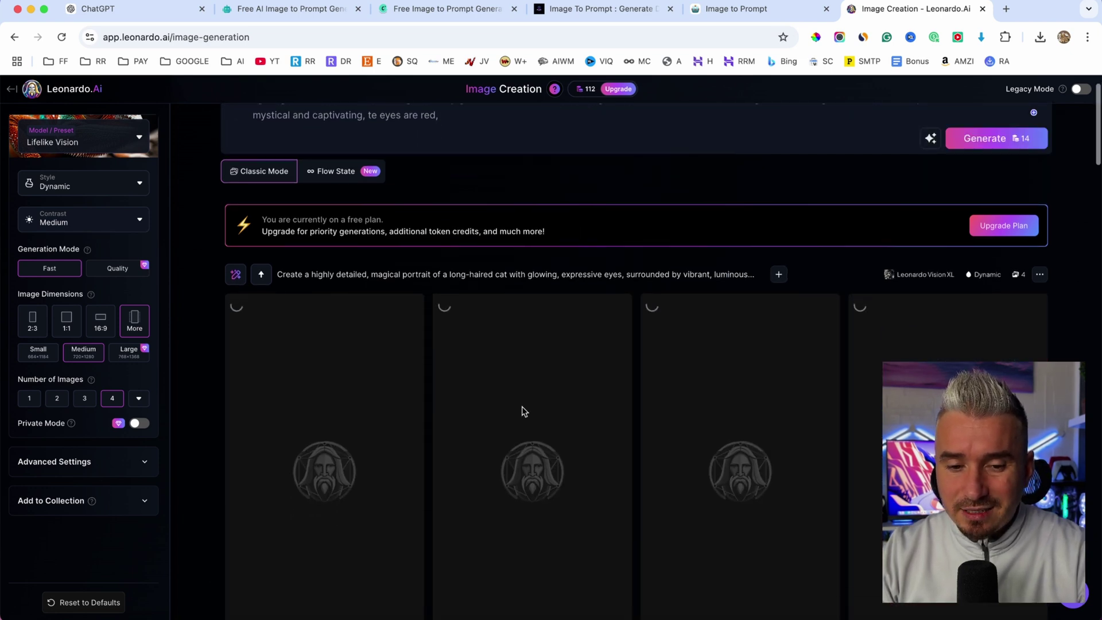
pyautogui.scroll(-2, 523, 411)
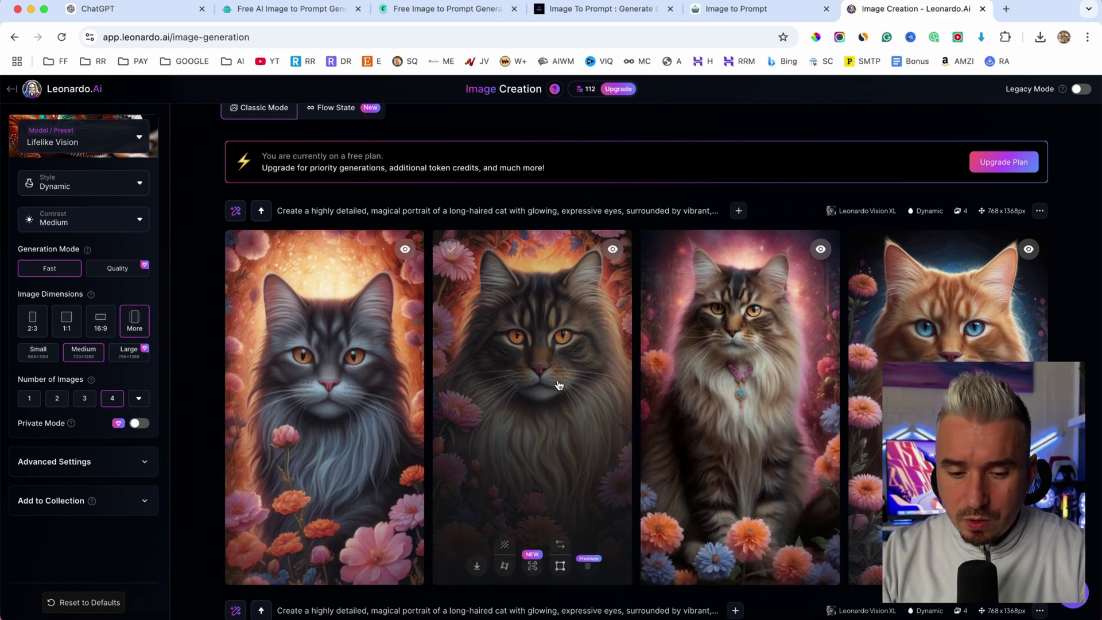
pyautogui.scroll(3, 494, 403)
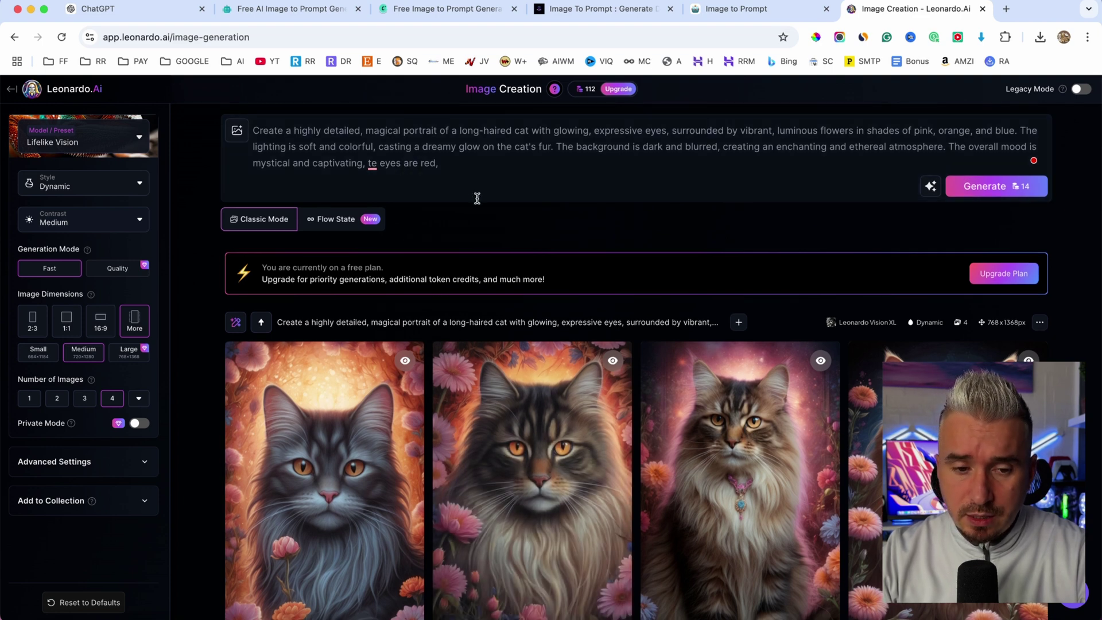
pyautogui.scroll(-3, 580, 385)
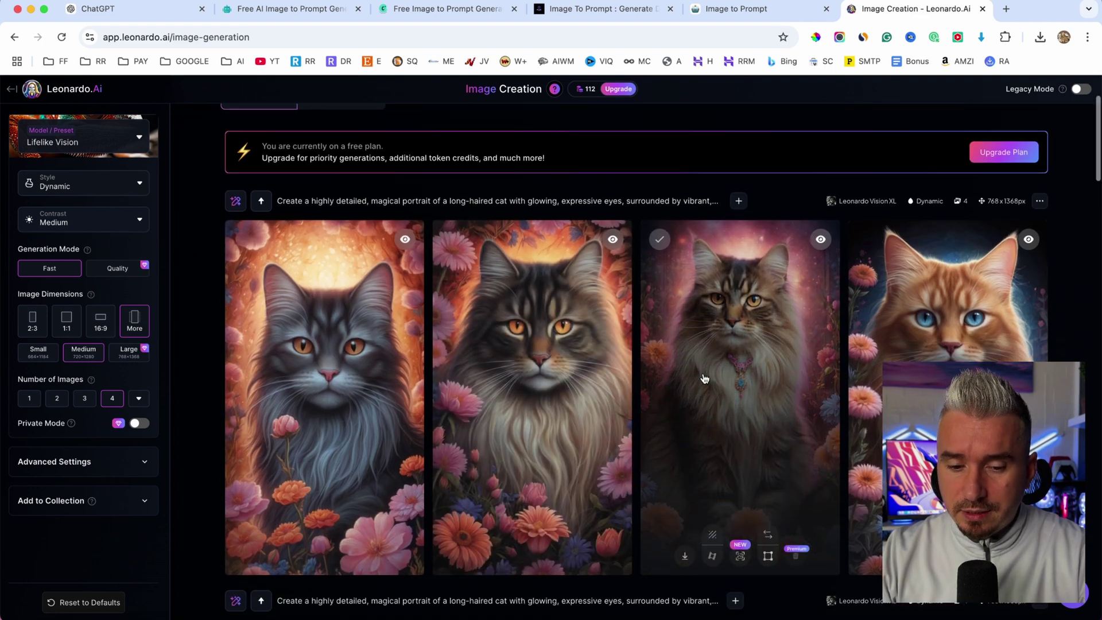
pyautogui.scroll(3, 704, 378)
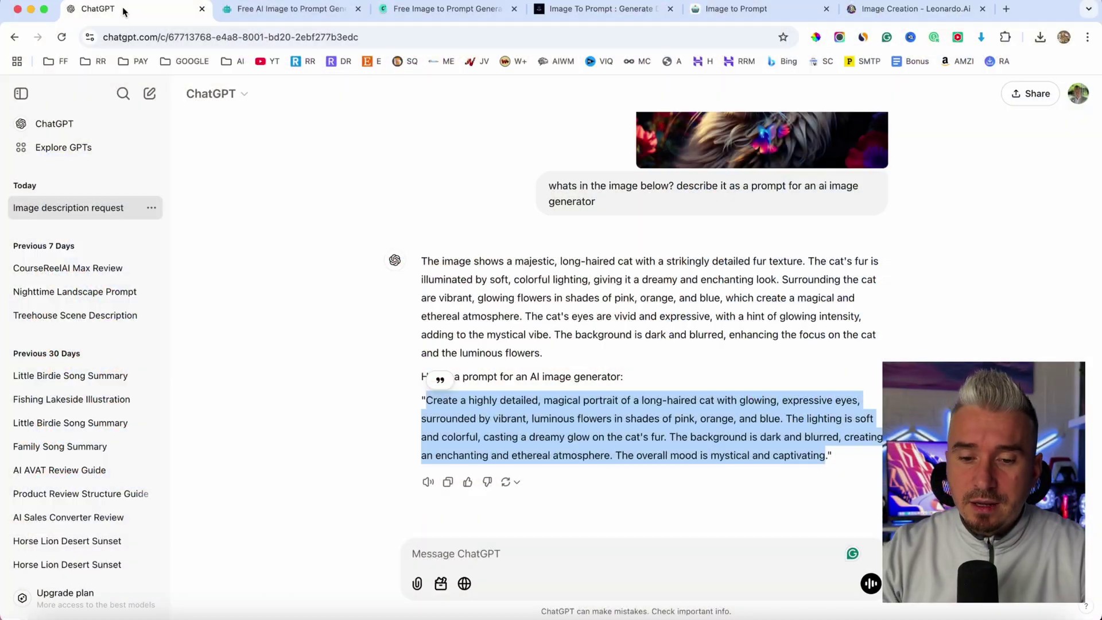
# Select ChatGPT's first cat paragraph, from 'The image shows' to 'luminous flowers.'.
pyautogui.scroll(2, 314, 298)
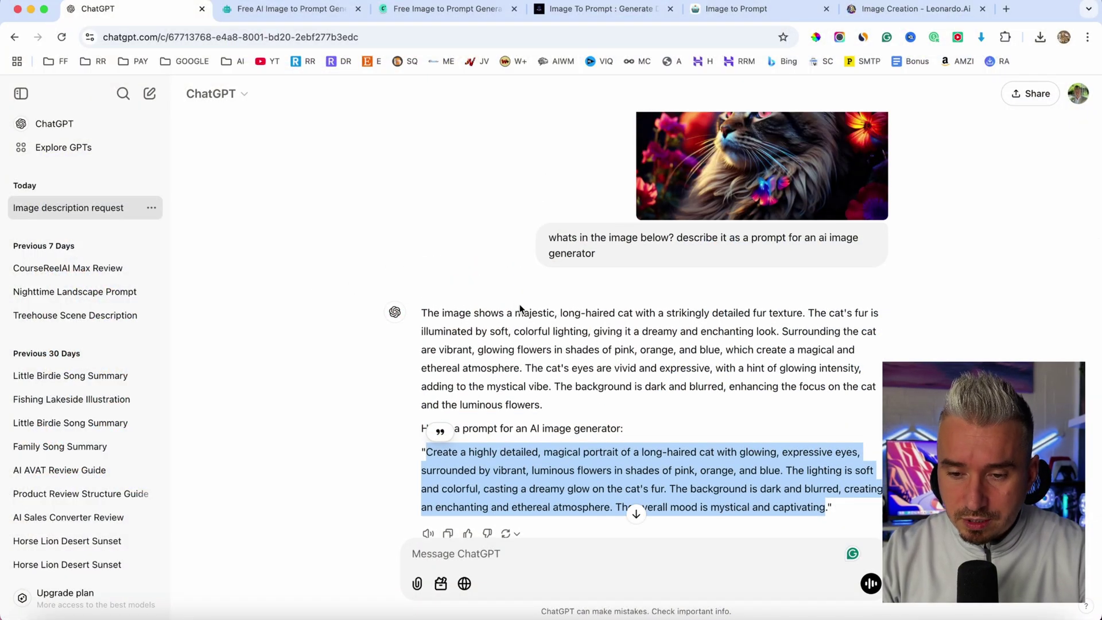
pyautogui.scroll(3, 520, 309)
pyautogui.scroll(-4, 520, 308)
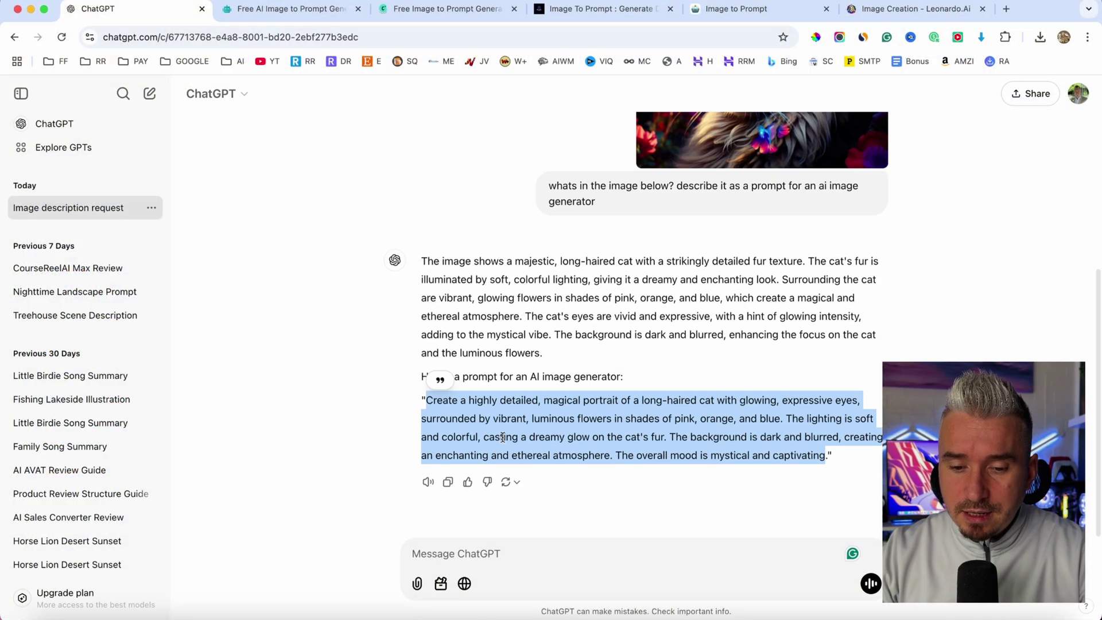
pyautogui.click(500, 453)
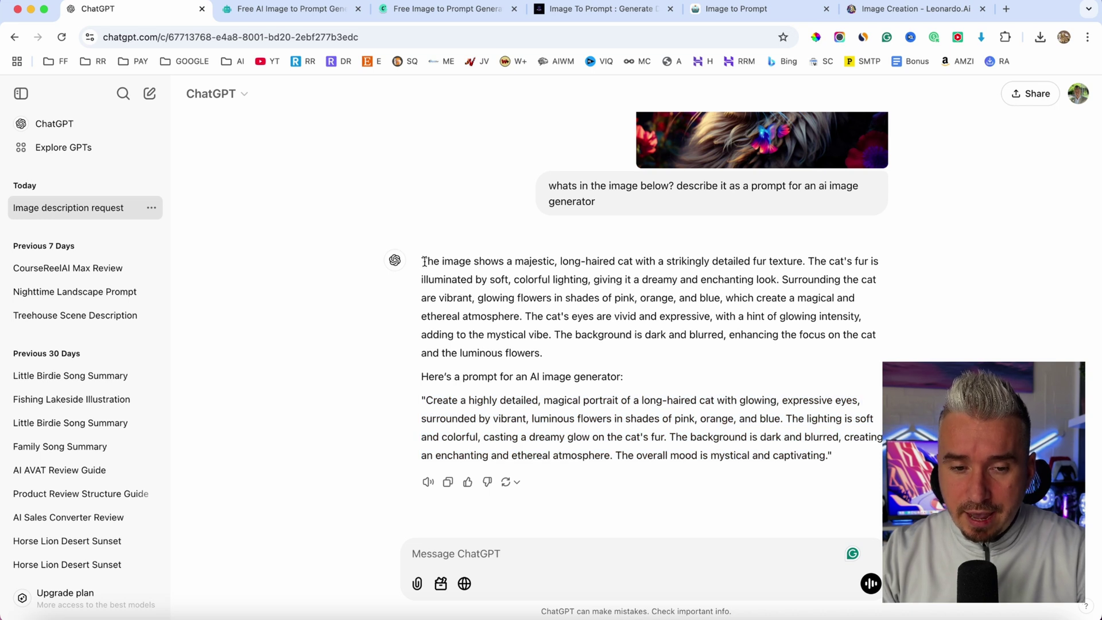
pyautogui.moveTo(422, 261); pyautogui.dragTo(547, 349)
pyautogui.press('super+c')
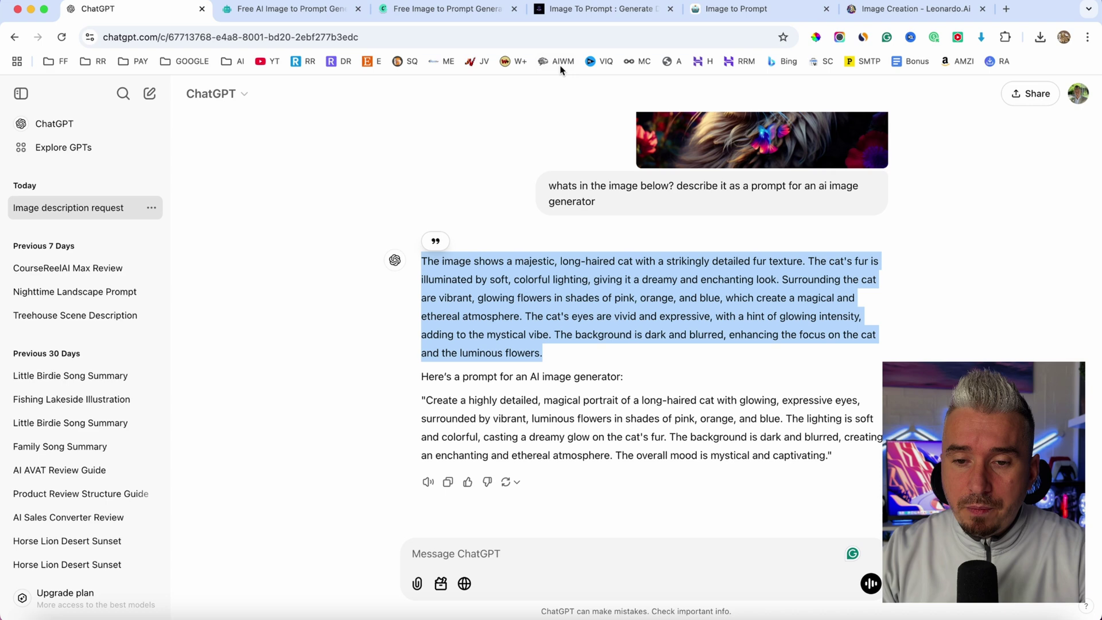
# Replace the Leonardo.Ai prompt with ChatGPT's long-haired cat description and generate four images.
pyautogui.click(867, 9)
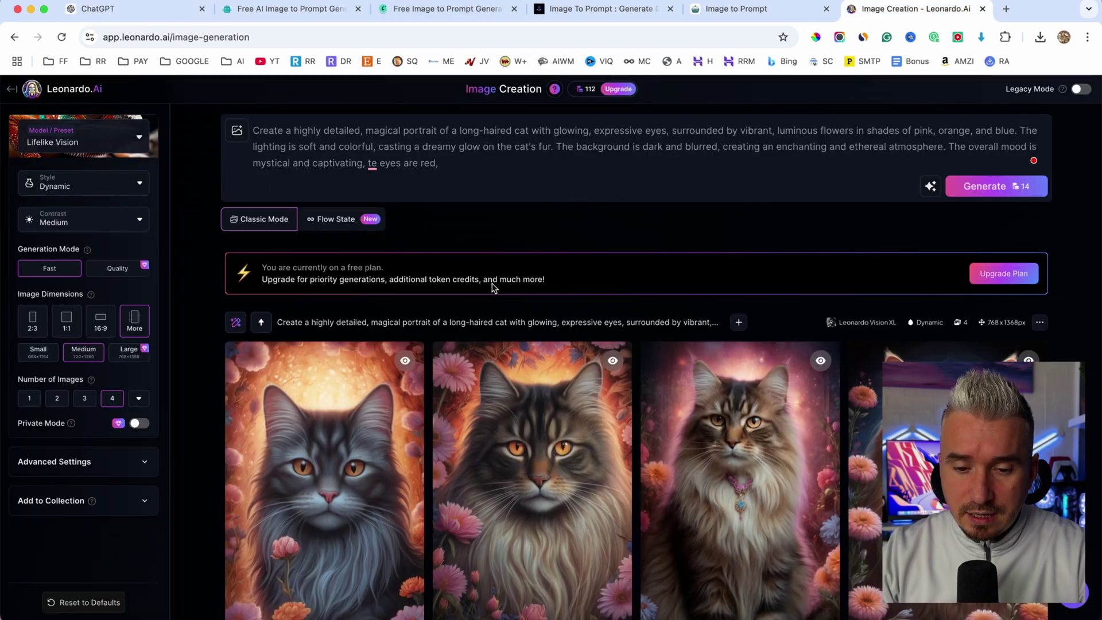
pyautogui.click(425, 184)
pyautogui.press('super+a')
pyautogui.press('super+v')
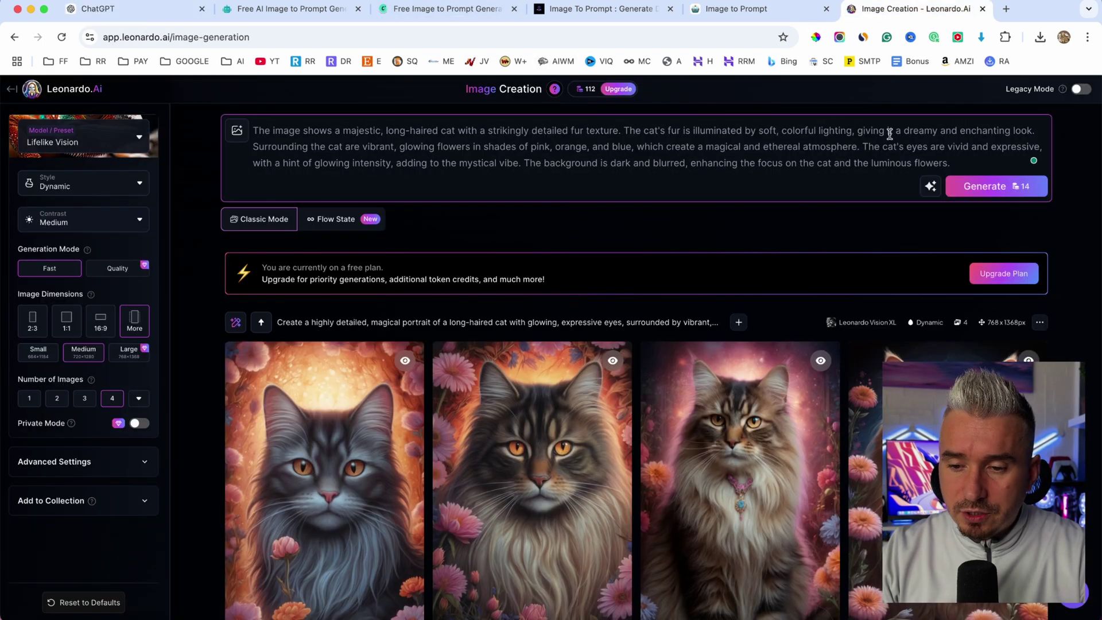
pyautogui.click(987, 191)
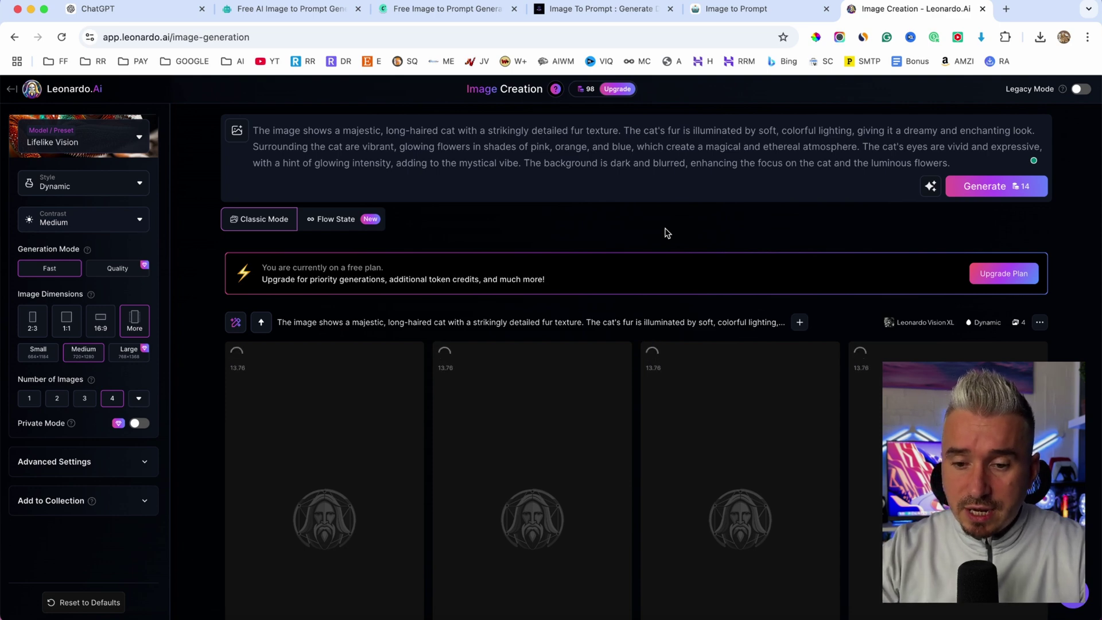
pyautogui.scroll(-3, 529, 246)
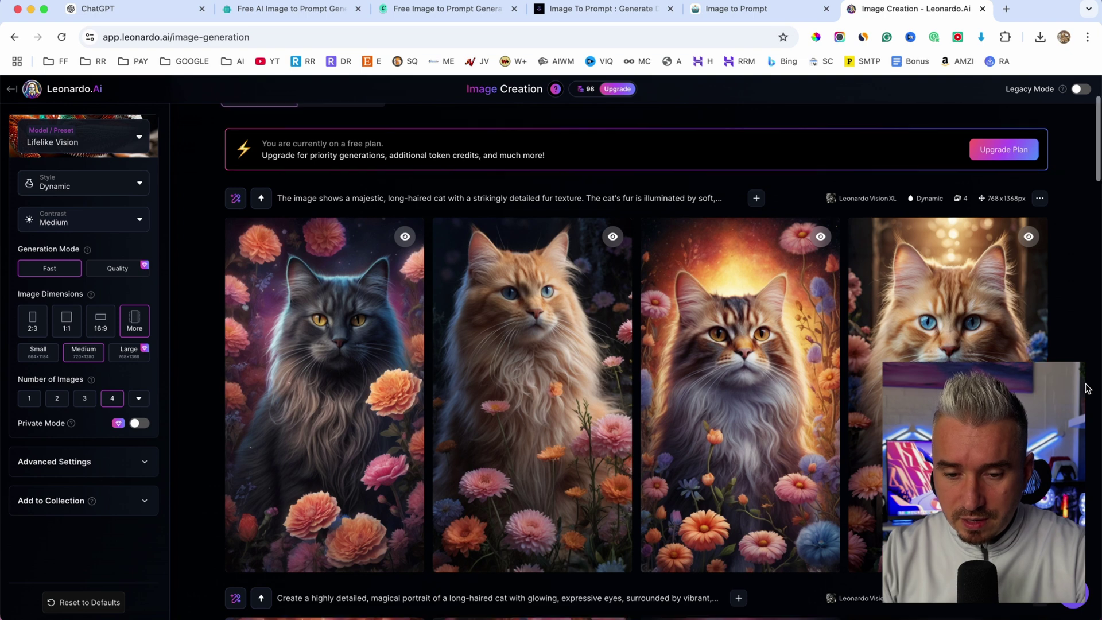
pyautogui.scroll(3, 1087, 389)
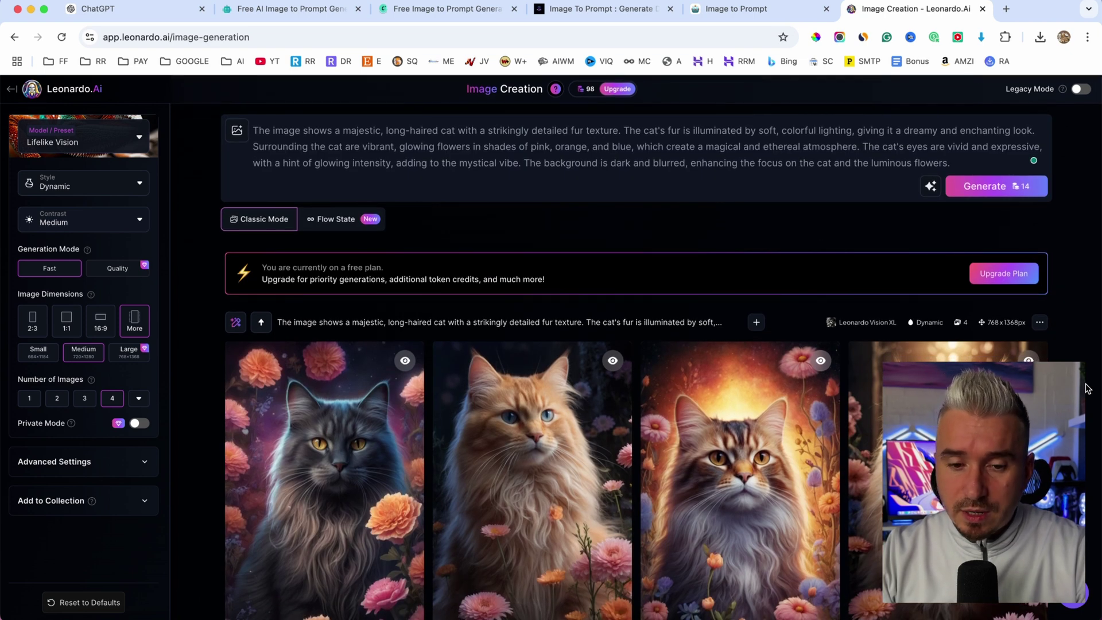
# Browse the DocsBot image-to-prompt generator page.
pyautogui.click(300, 11)
pyautogui.scroll(3, 324, 142)
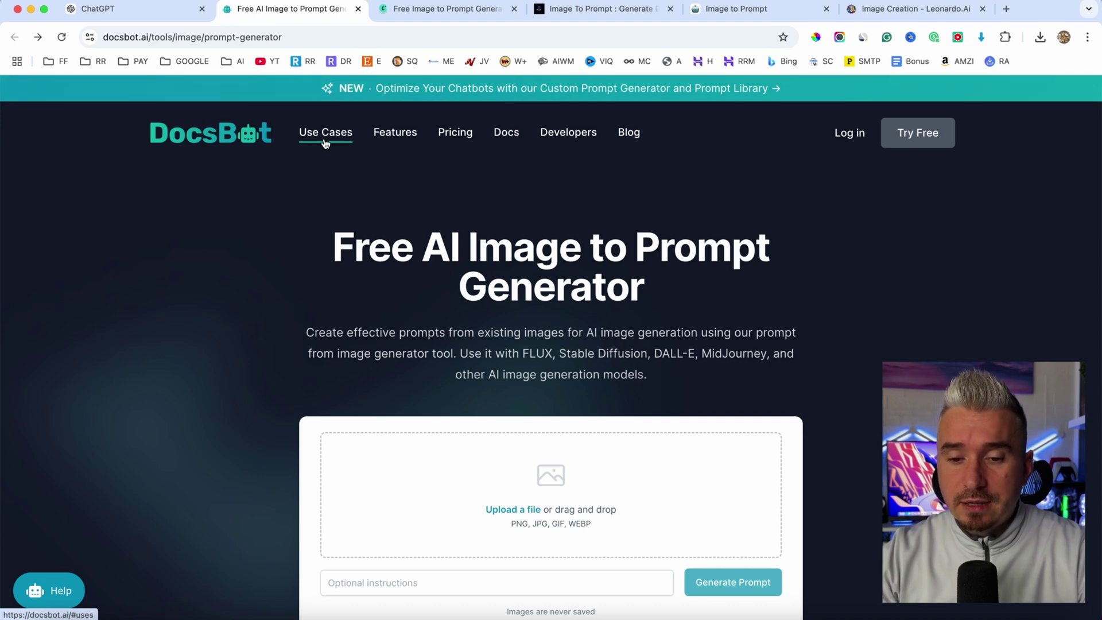
pyautogui.scroll(-3, 542, 238)
pyautogui.scroll(3, 541, 239)
# Look over the CoCoClip and fluxailab image-to-prompt tools, then return to DocsBot.
pyautogui.click(437, 9)
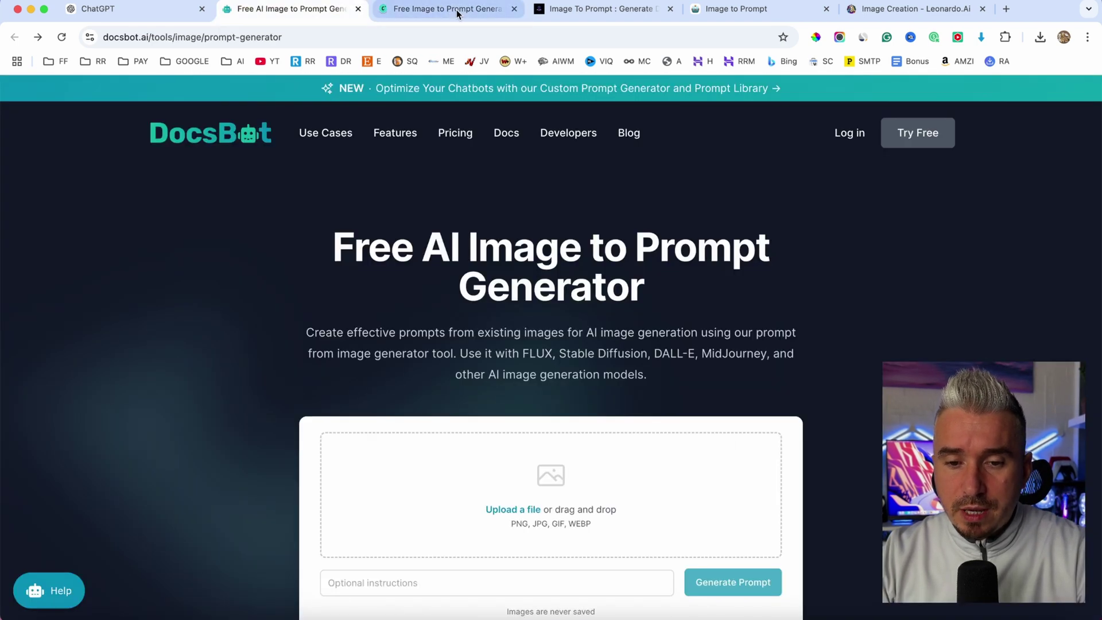
pyautogui.click(457, 9)
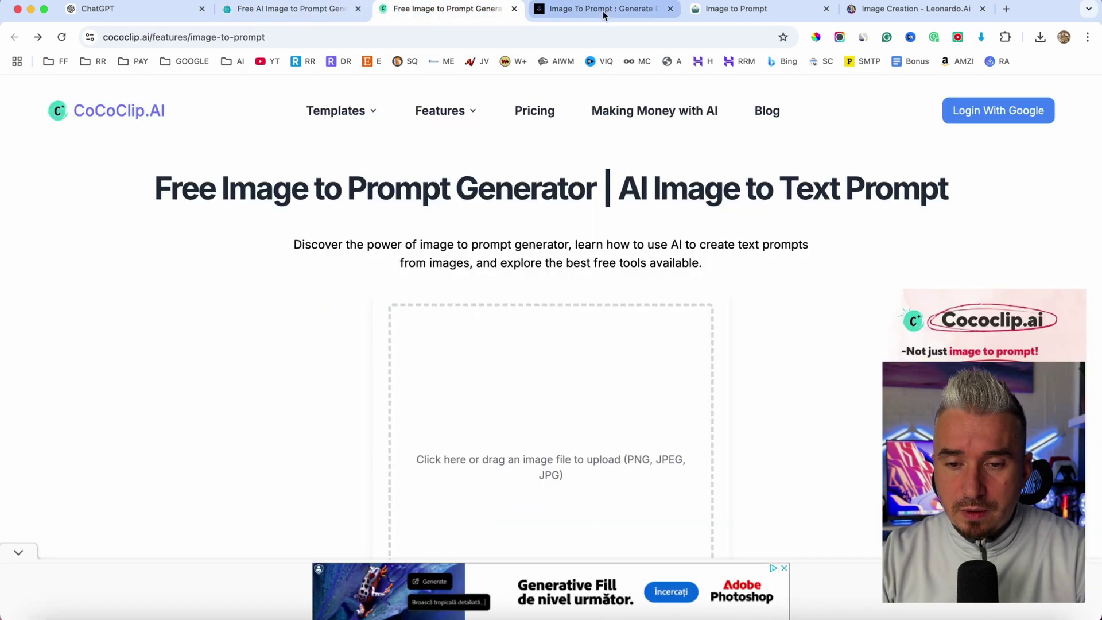
pyautogui.click(603, 11)
pyautogui.click(714, 12)
pyautogui.click(603, 12)
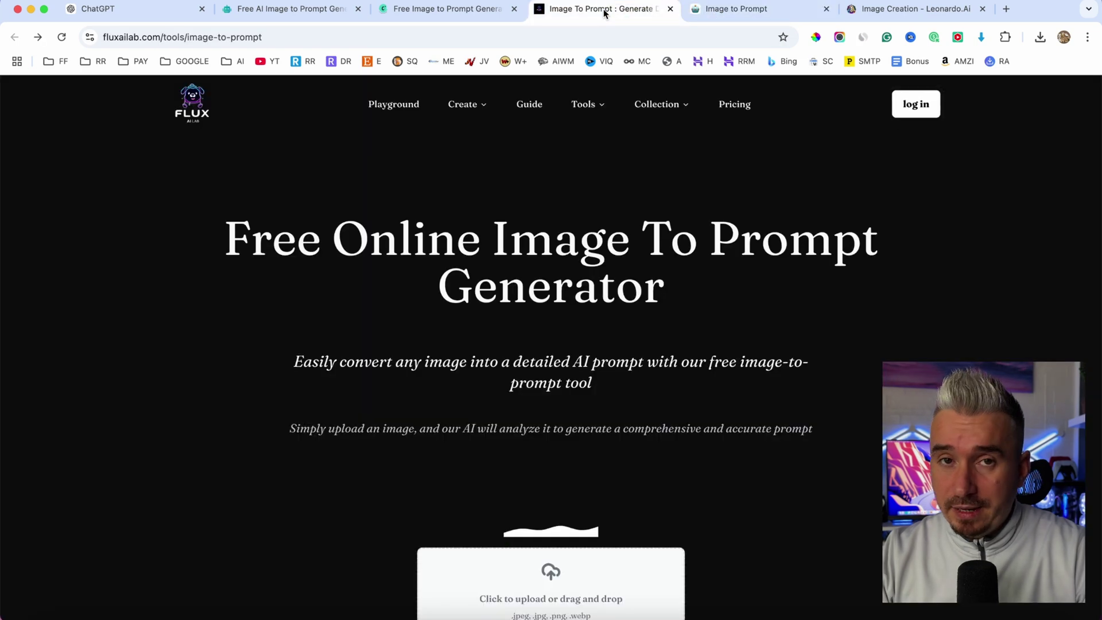
pyautogui.click(434, 9)
pyautogui.click(296, 16)
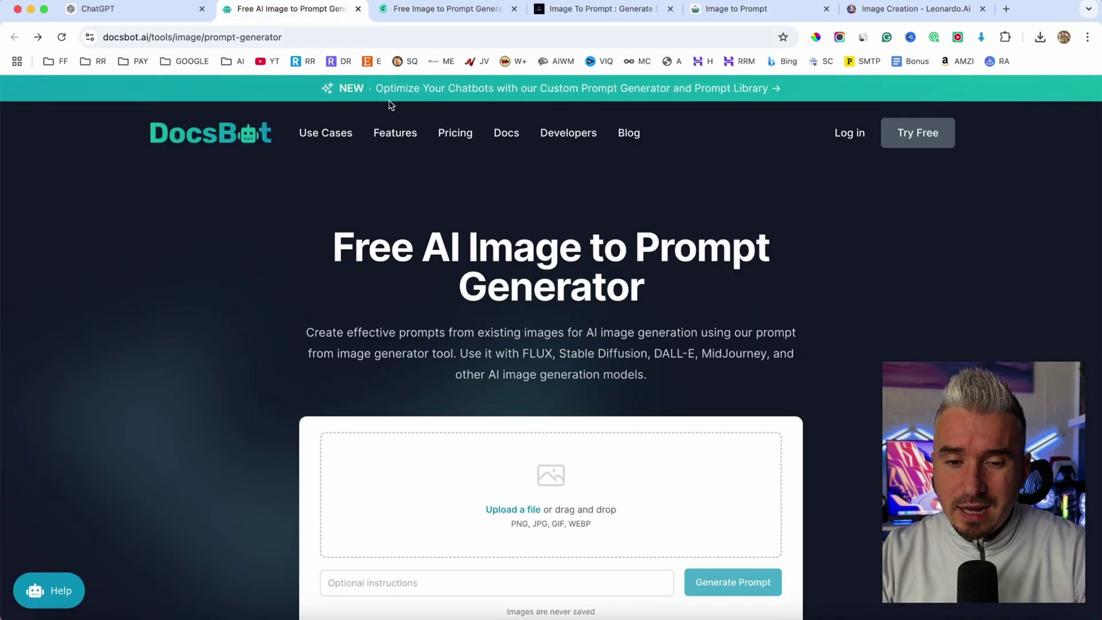
pyautogui.scroll(-3, 578, 275)
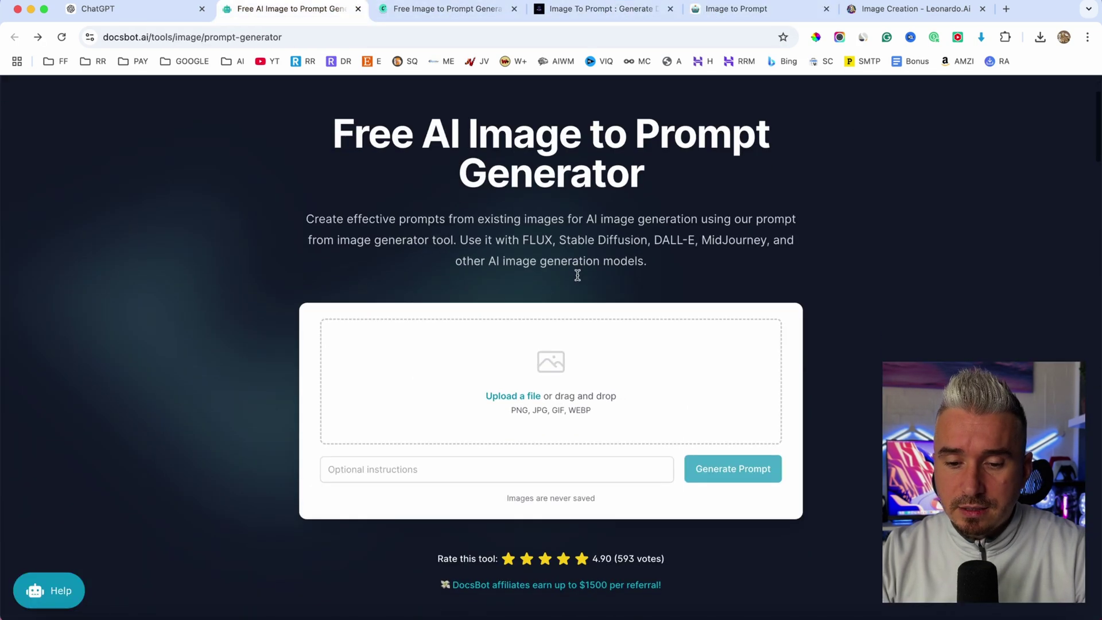
# Go back to the ChatGPT conversation and review its cat description reply.
pyautogui.click(132, 8)
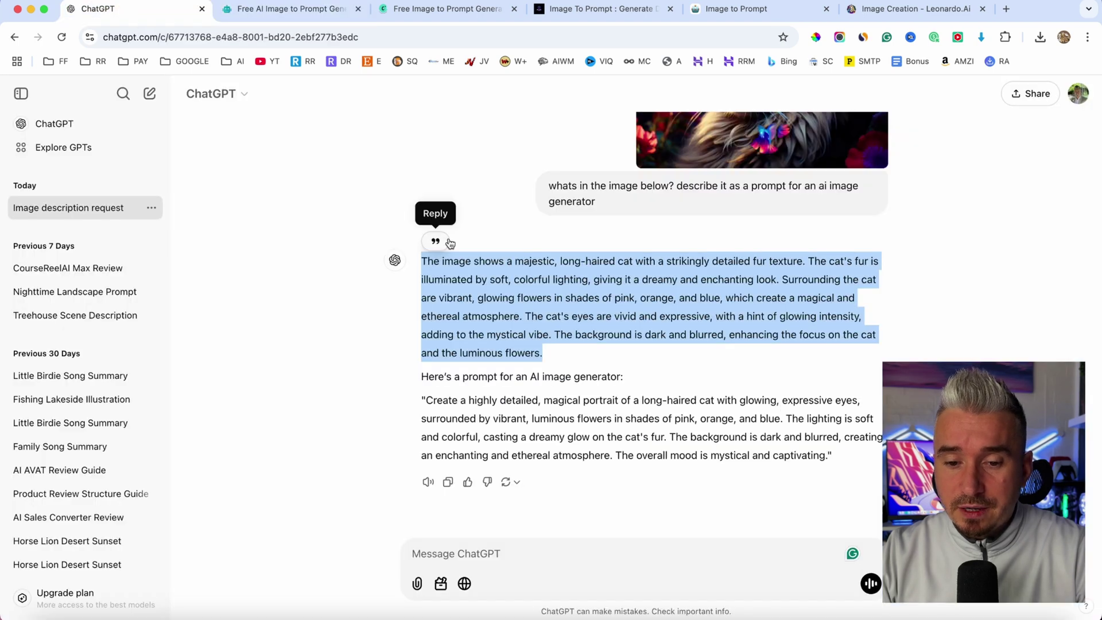
pyautogui.scroll(5, 449, 238)
pyautogui.moveTo(516, 265)
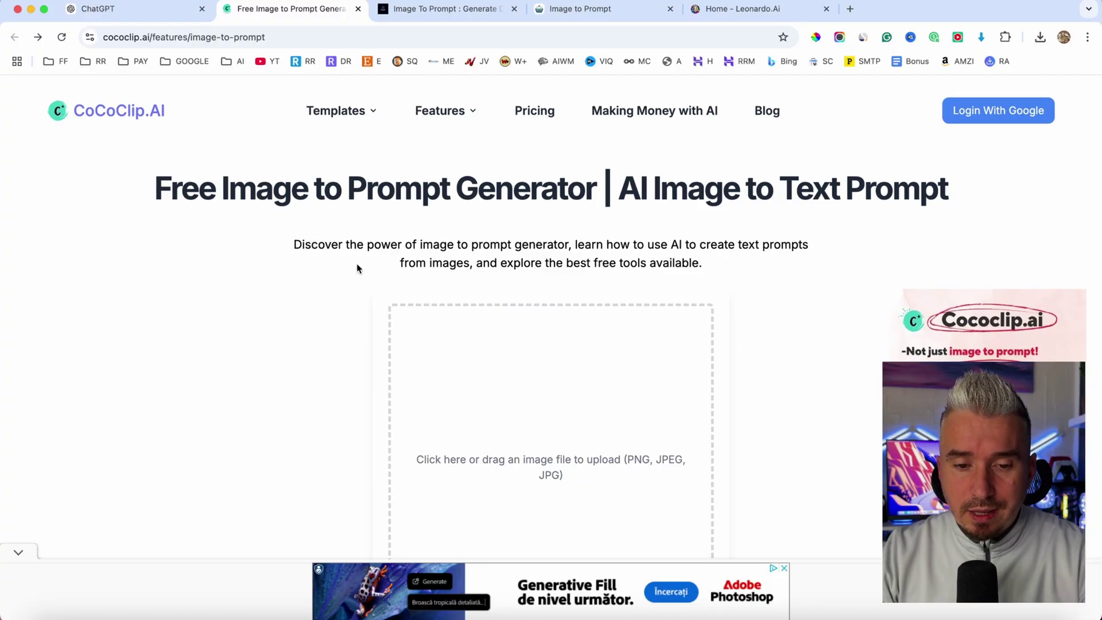
# Upload anime-girl-pink-eyes-city-desktop-wallpaper.jpg to CoCoClip, generate its prompt, and select the result.
pyautogui.scroll(-3, 357, 268)
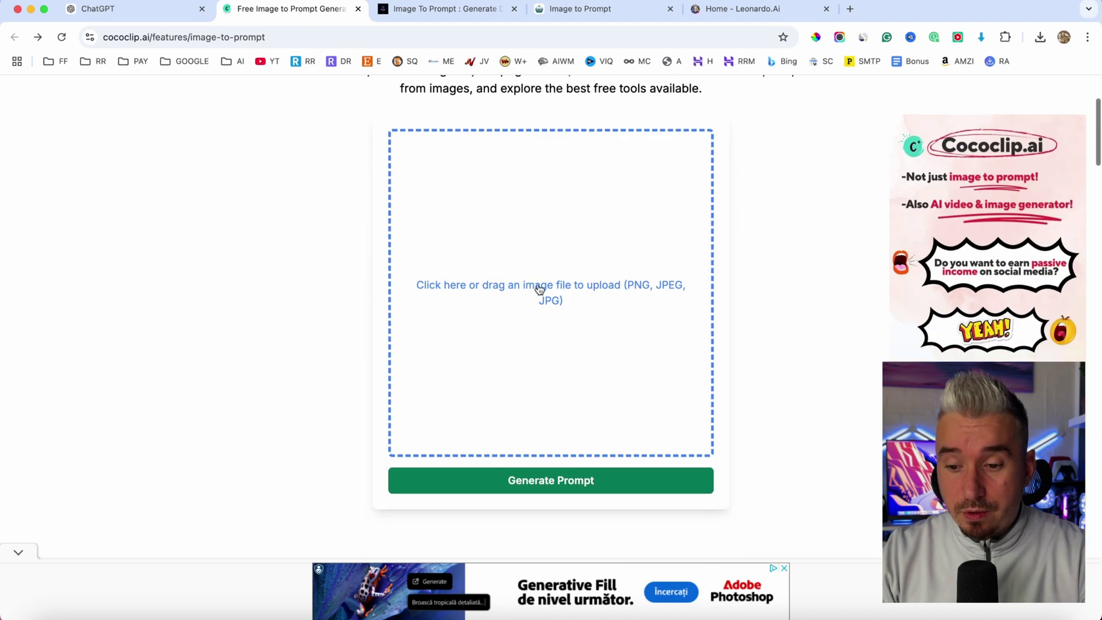
pyautogui.moveTo(983, 608); pyautogui.dragTo(572, 349)
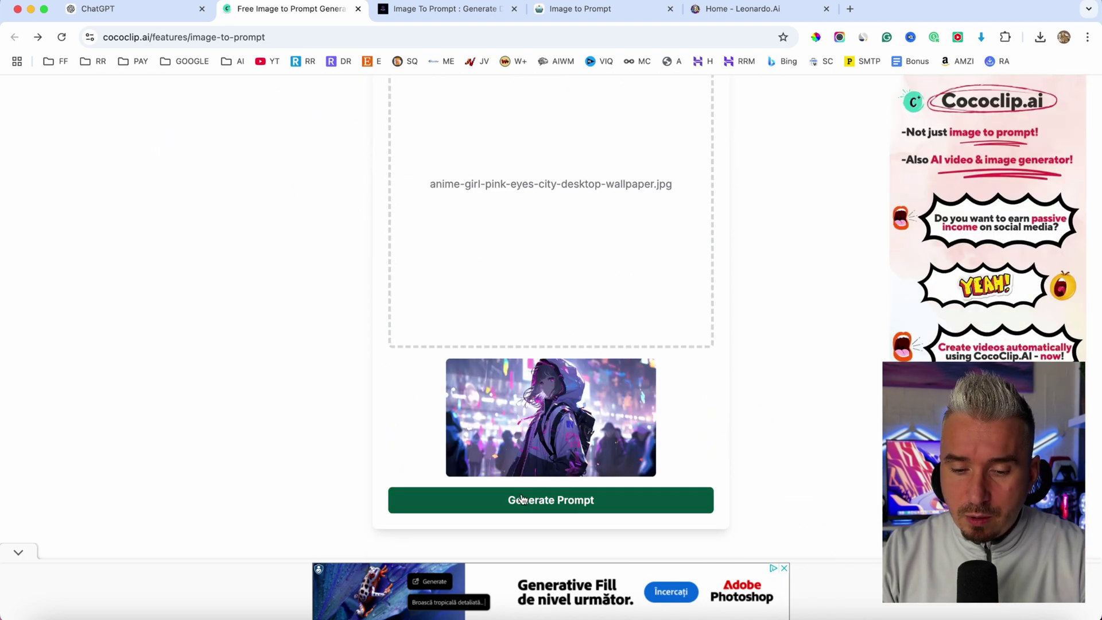
pyautogui.click(539, 501)
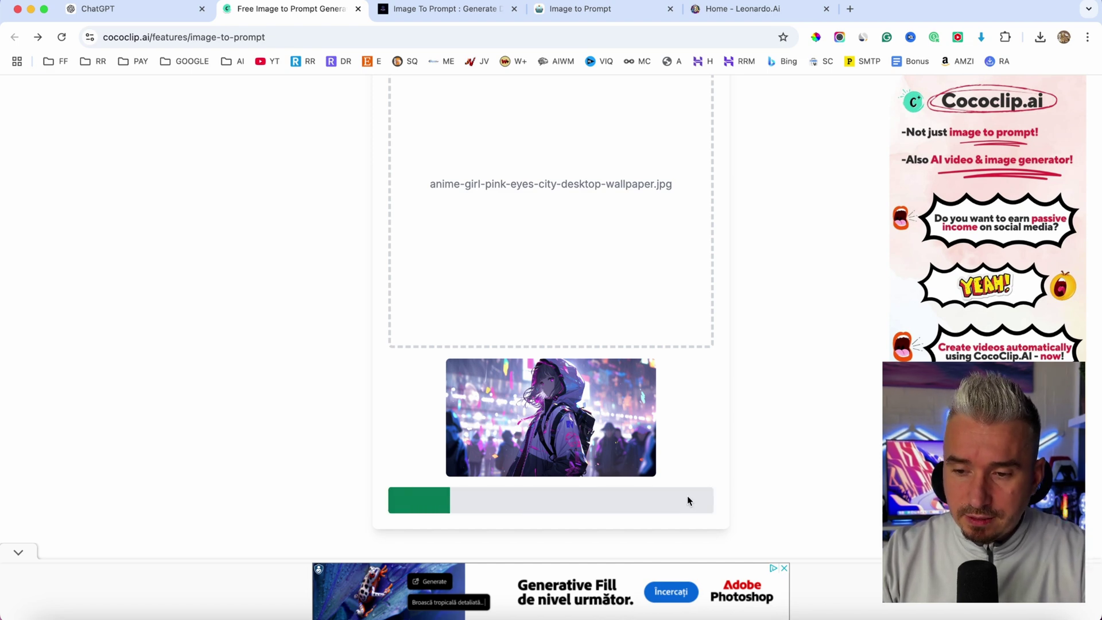
pyautogui.scroll(-3, 539, 396)
pyautogui.scroll(-1, 525, 381)
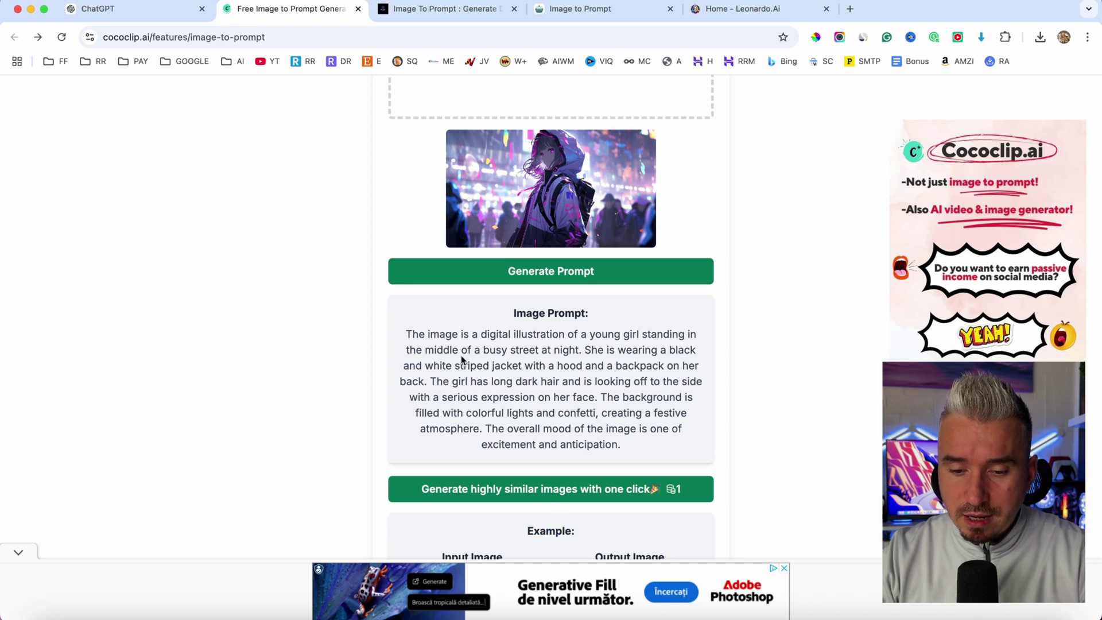
pyautogui.moveTo(406, 331); pyautogui.dragTo(653, 453)
pyautogui.press('super+c')
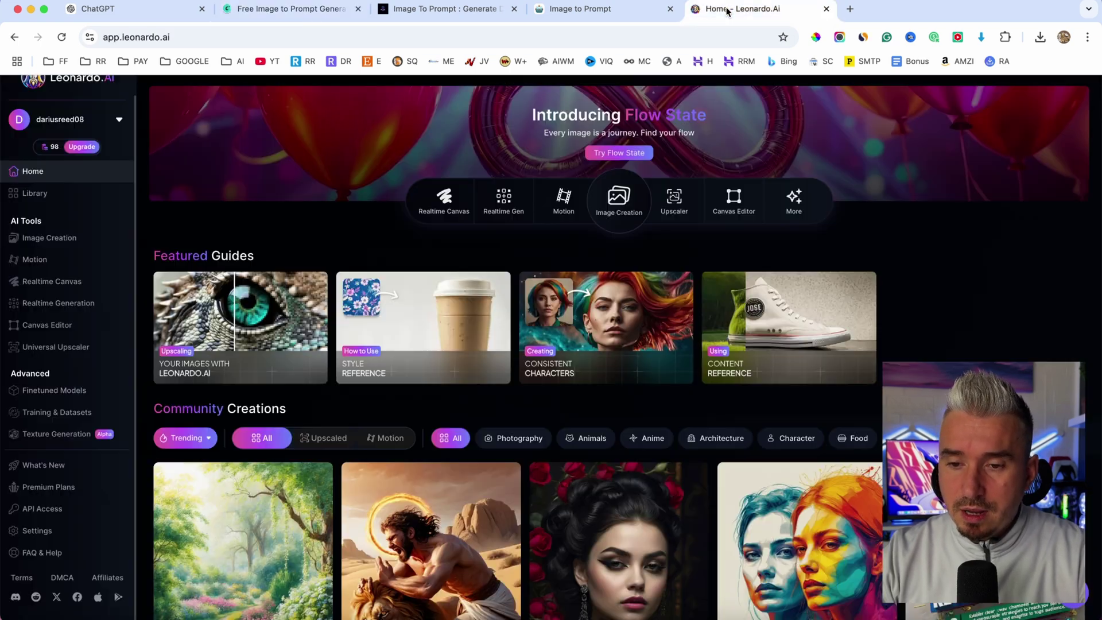
# In Leonardo.Ai Image Creation, switch the models-and-presets choice to the Anime preset.
pyautogui.scroll(1, 51, 189)
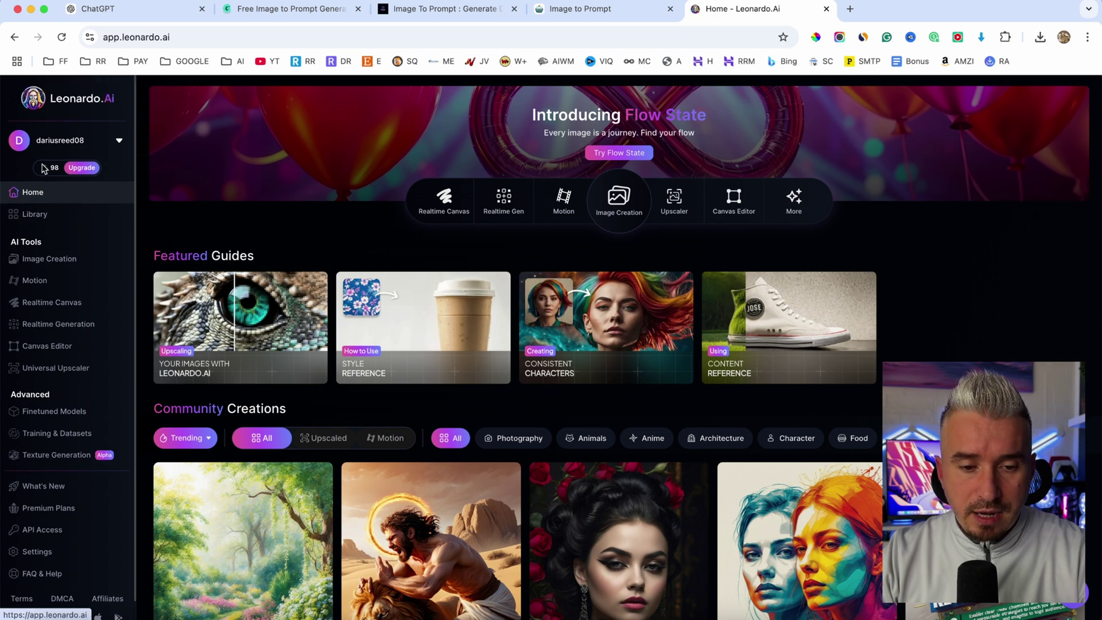
pyautogui.moveTo(46, 168)
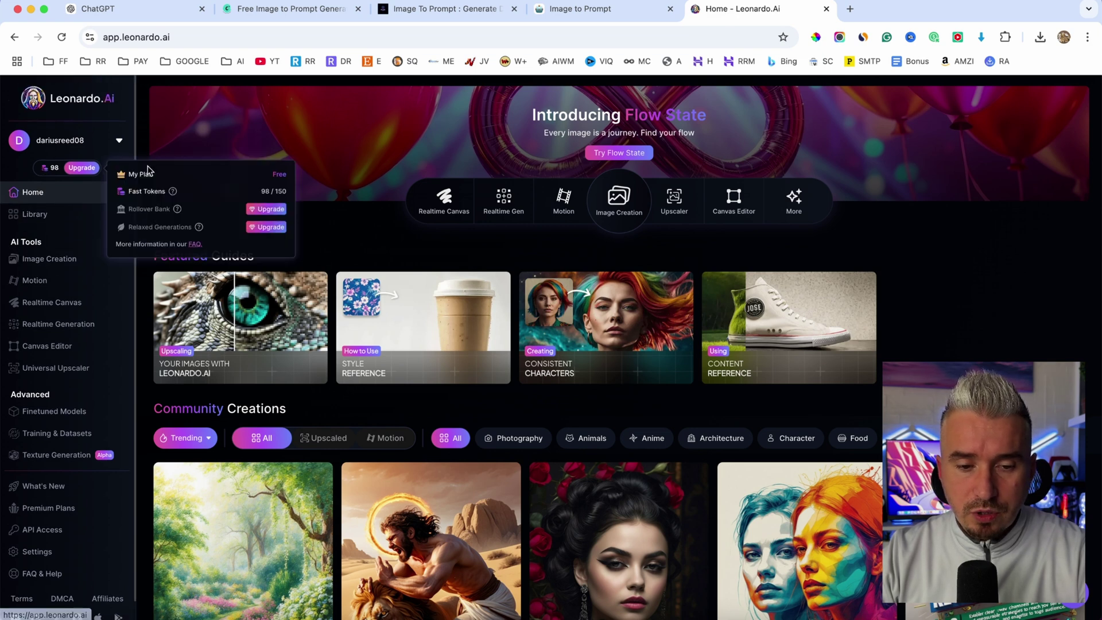
pyautogui.click(624, 202)
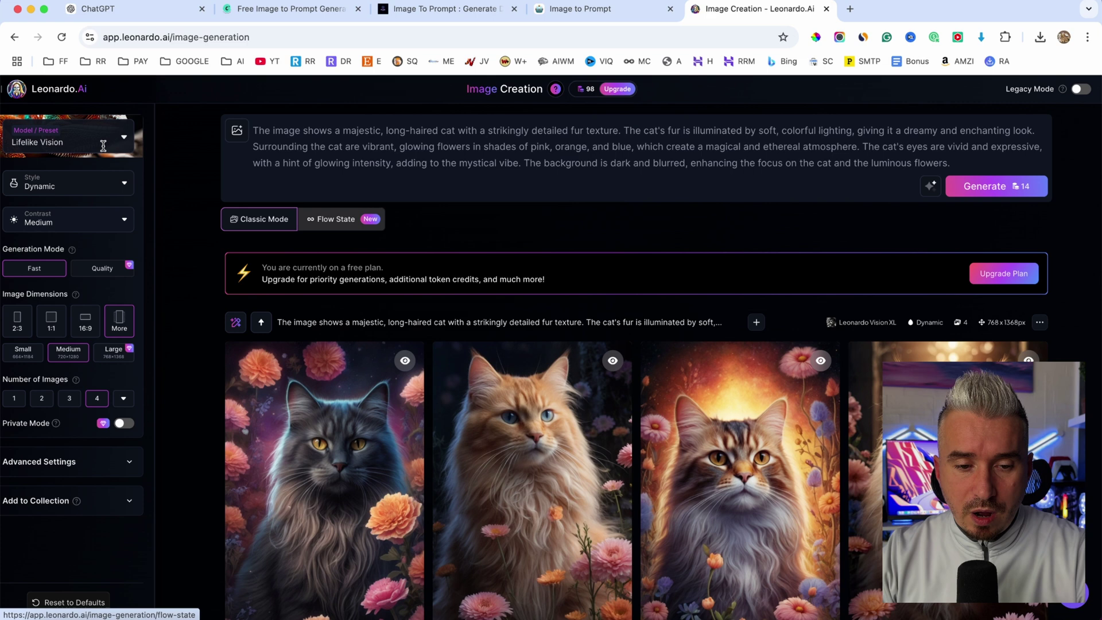
pyautogui.click(31, 144)
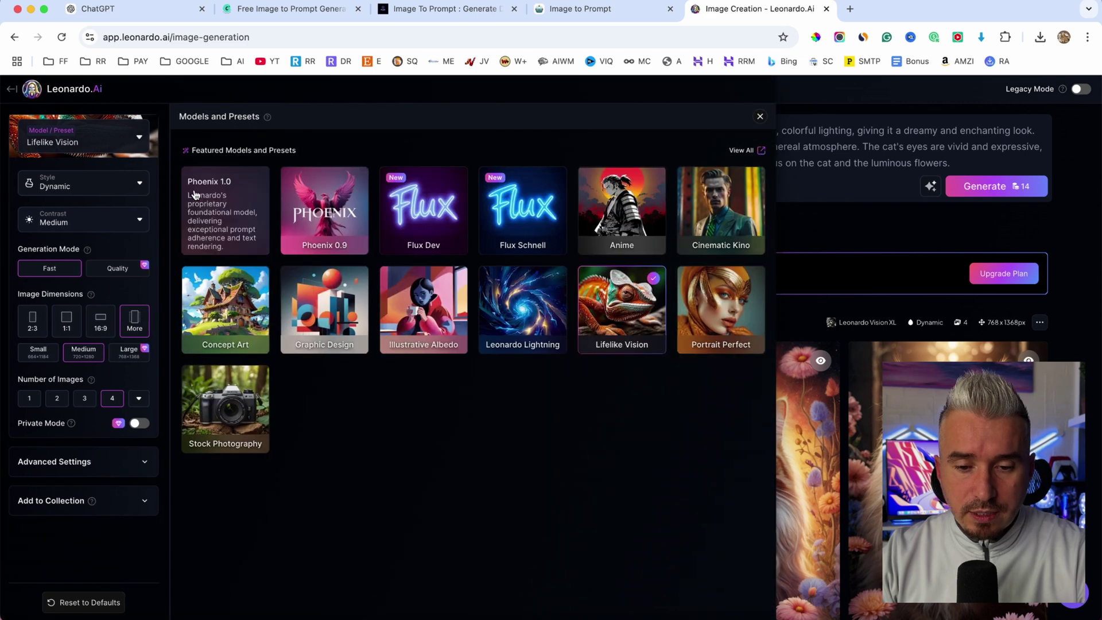
pyautogui.click(595, 240)
pyautogui.click(760, 117)
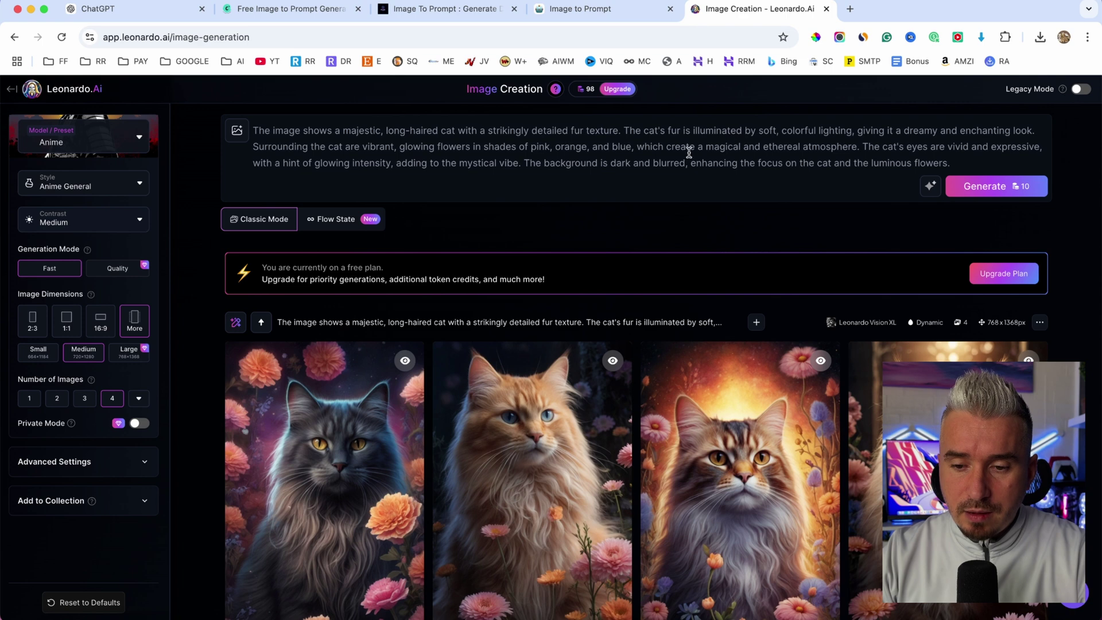
# Paste the young-girl night-street description as the prompt and generate four images.
pyautogui.click(689, 153)
pyautogui.press('super+a')
pyautogui.press('super+v')
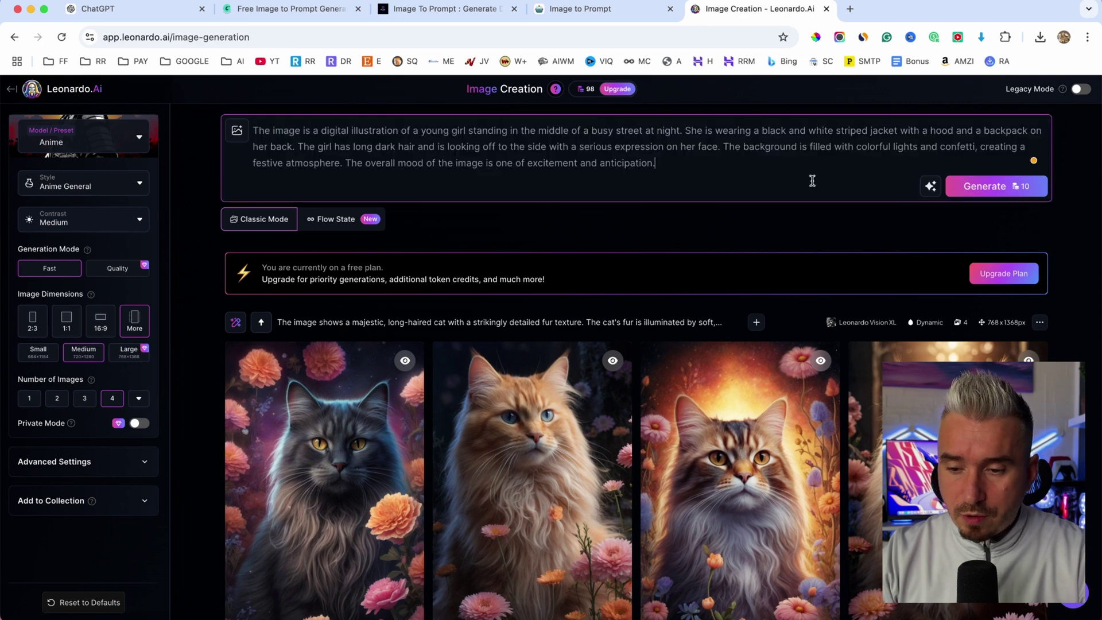
pyautogui.click(1009, 192)
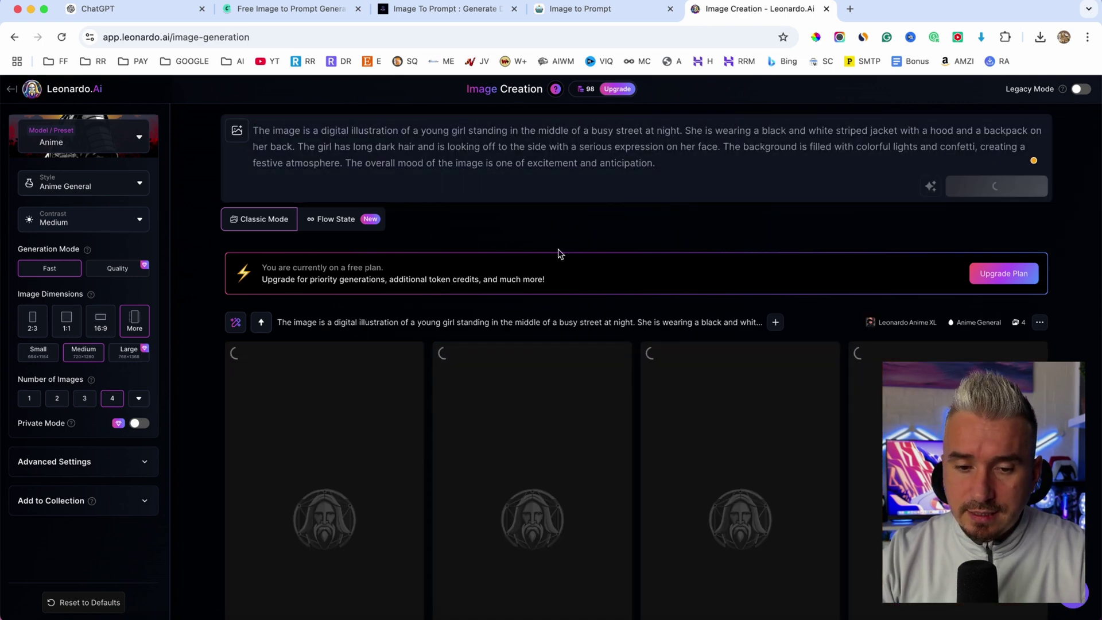
# Open the original wallpaper in Preview beside the anime results to compare, then close it.
pyautogui.scroll(-1, 560, 254)
pyautogui.moveTo(560, 254); pyautogui.dragTo(551, 231)
pyautogui.press('super+o')
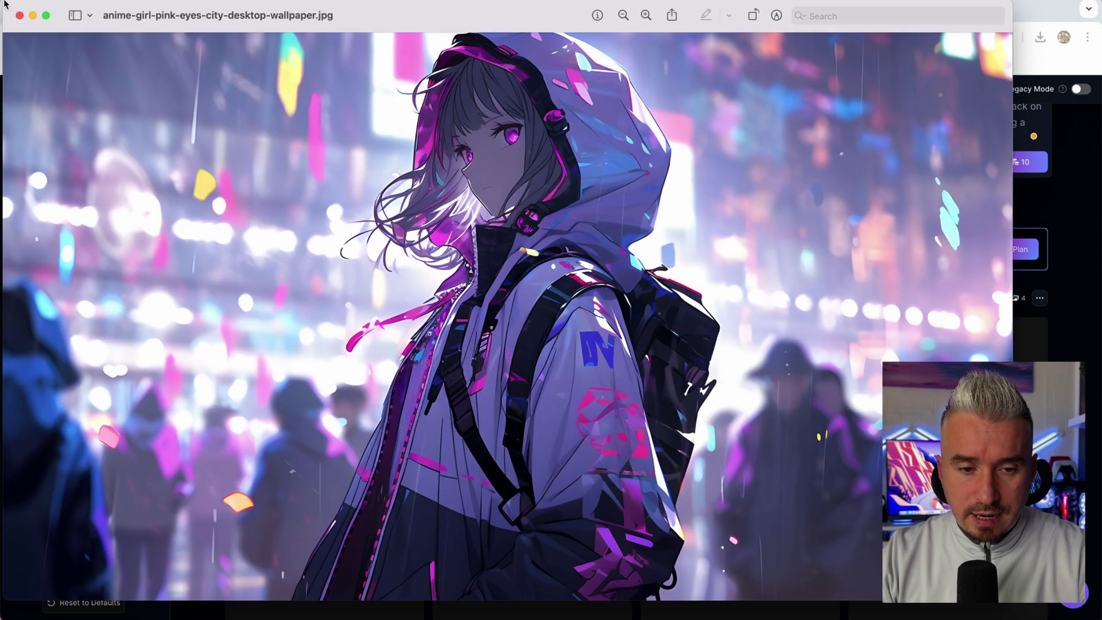
pyautogui.moveTo(6, 3); pyautogui.dragTo(381, 3)
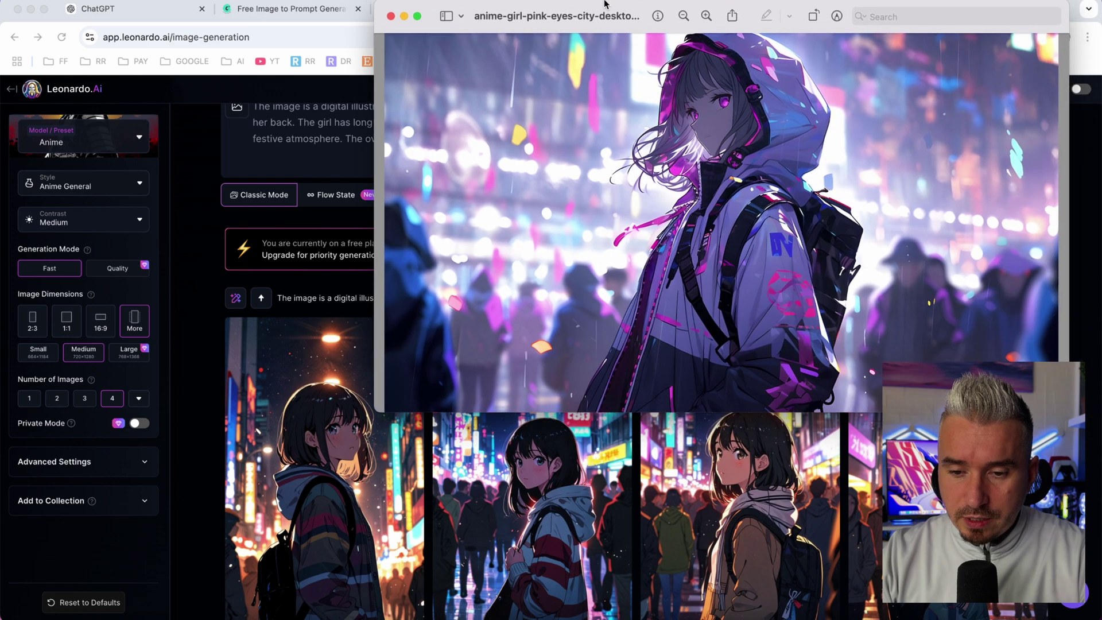
pyautogui.moveTo(612, 3); pyautogui.dragTo(589, 14)
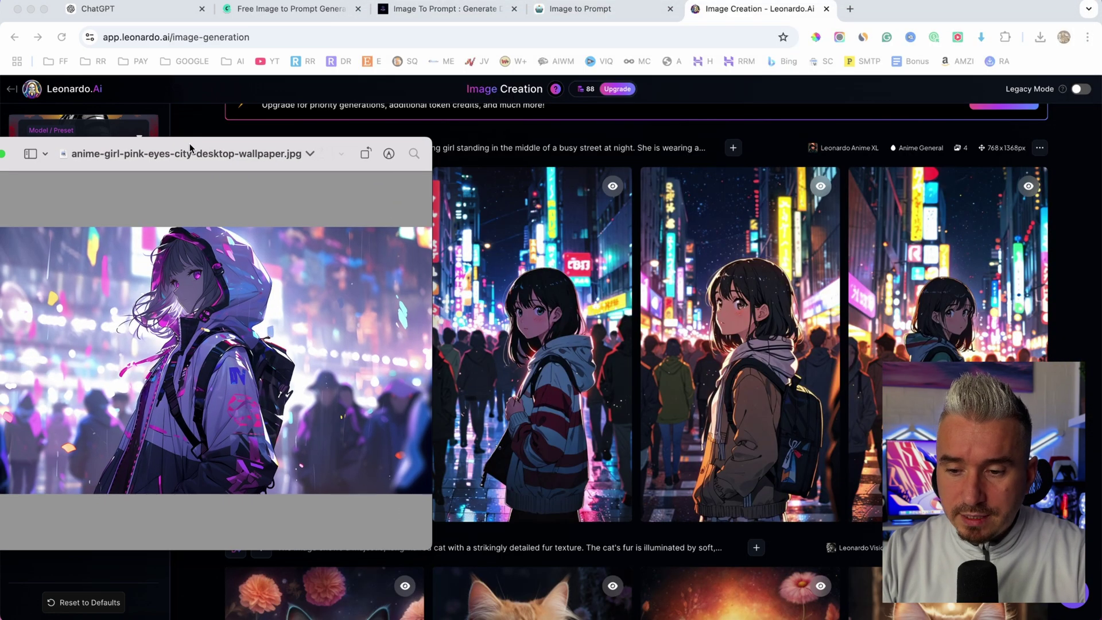
pyautogui.moveTo(190, 148); pyautogui.dragTo(644, 145)
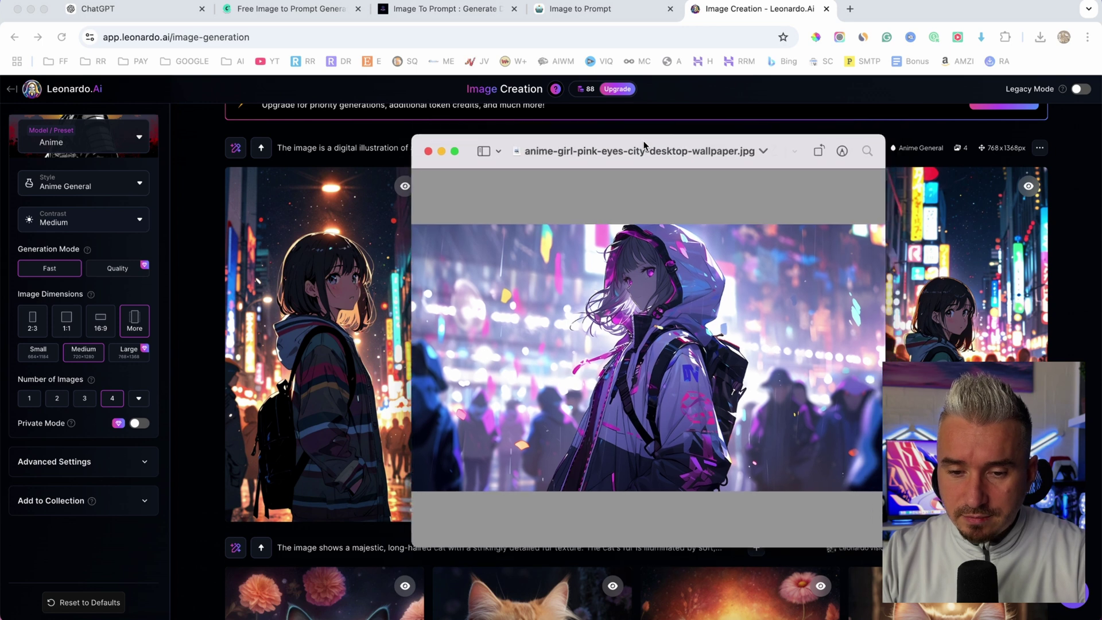
pyautogui.click(429, 151)
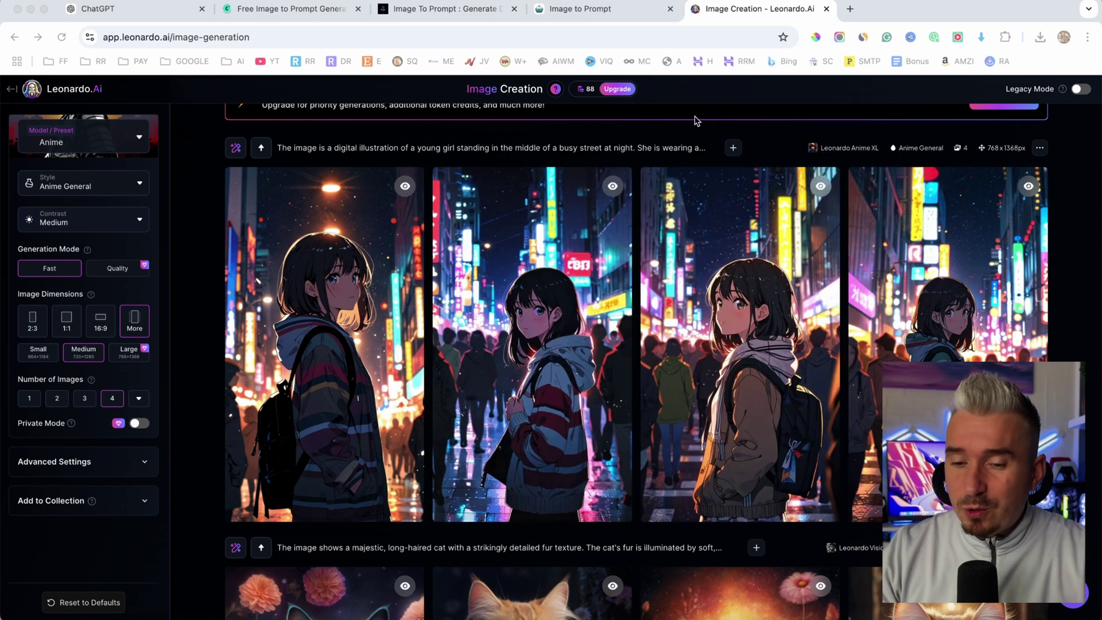